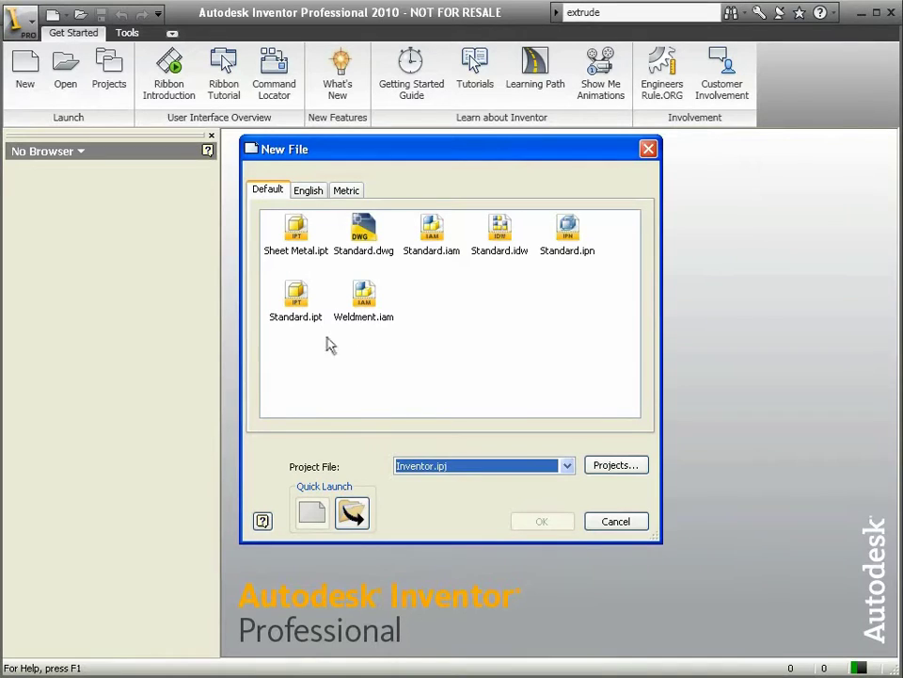
Step: Create a new part file from the default Standard.ipt template
click(296, 301)
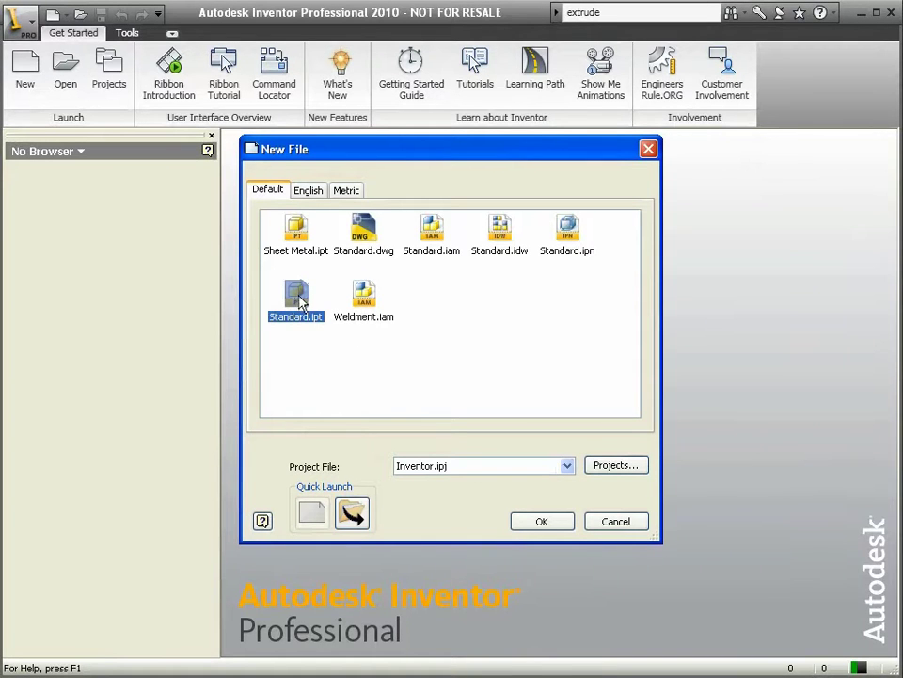
click(542, 521)
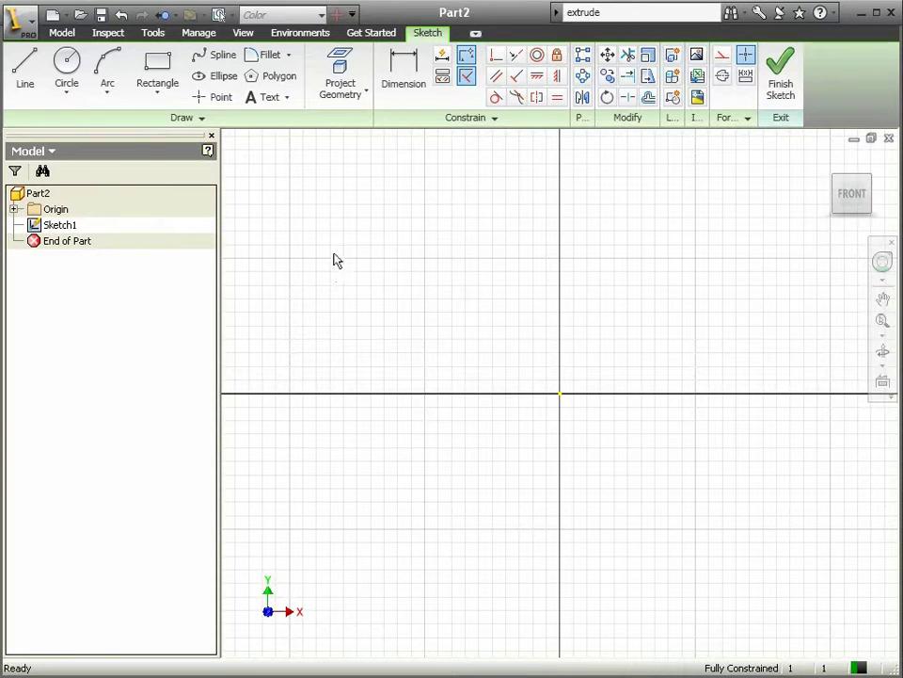
Step: Review the 2D and 3D sketch settings in the application options, then close them without making changes
click(30, 20)
click(263, 512)
drag(446, 6, 454, 39)
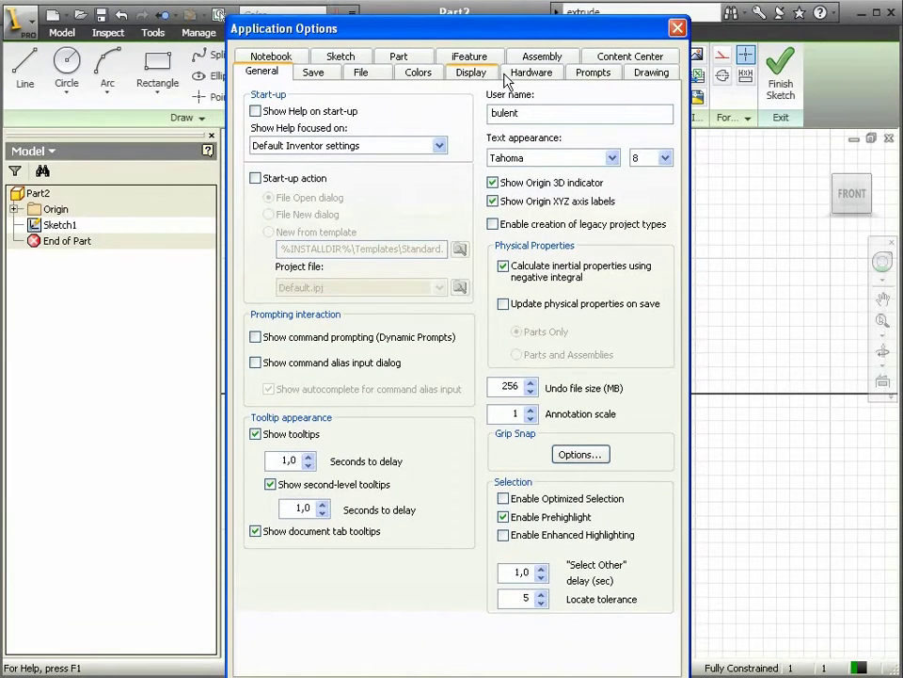
click(343, 58)
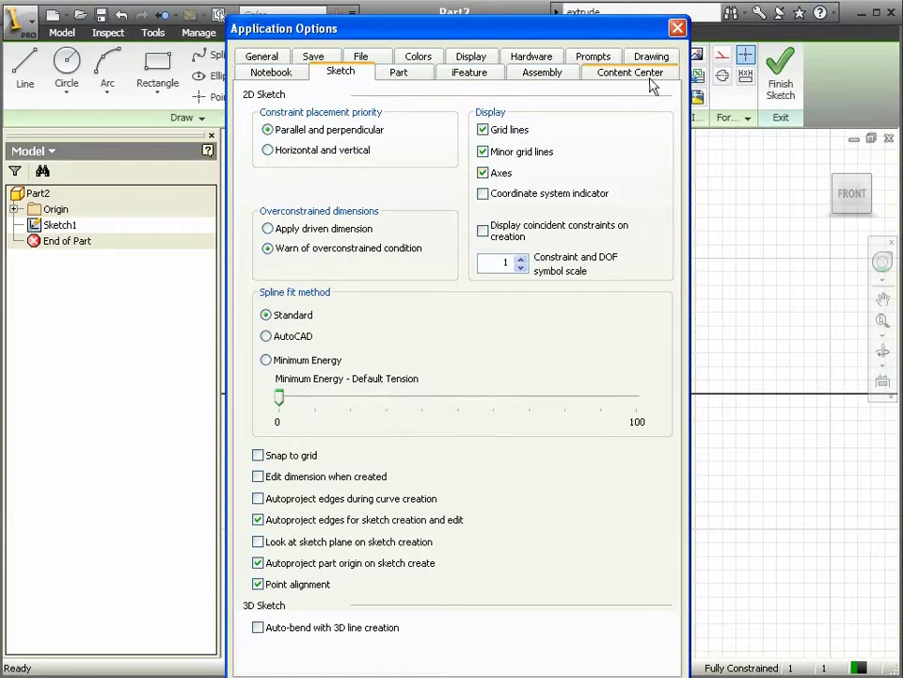
click(675, 29)
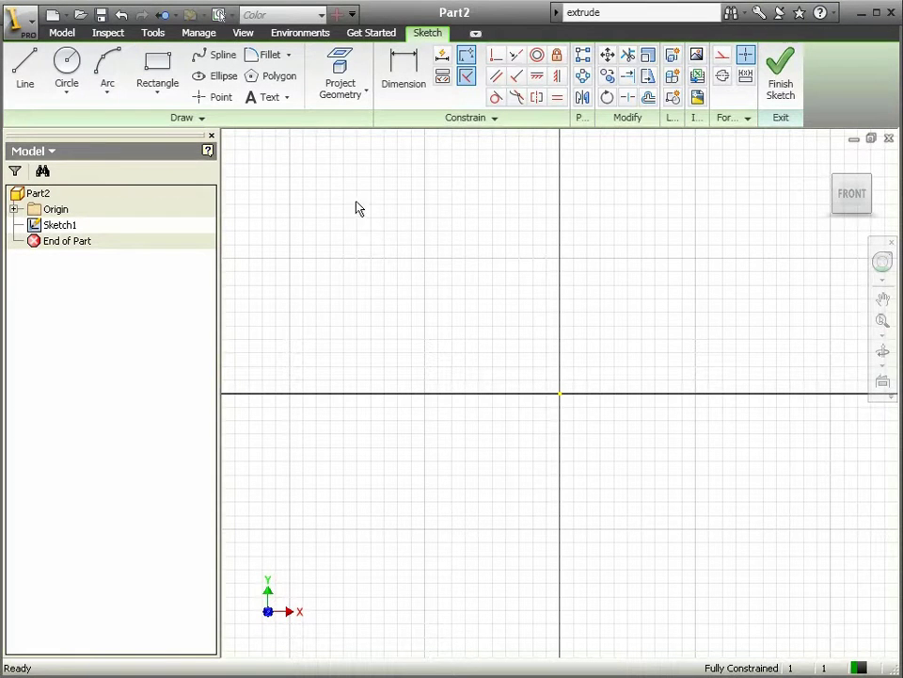
Step: Draw a horizontal line about 28 mm long, starting just above the X axis near the origin and running in +X
click(200, 120)
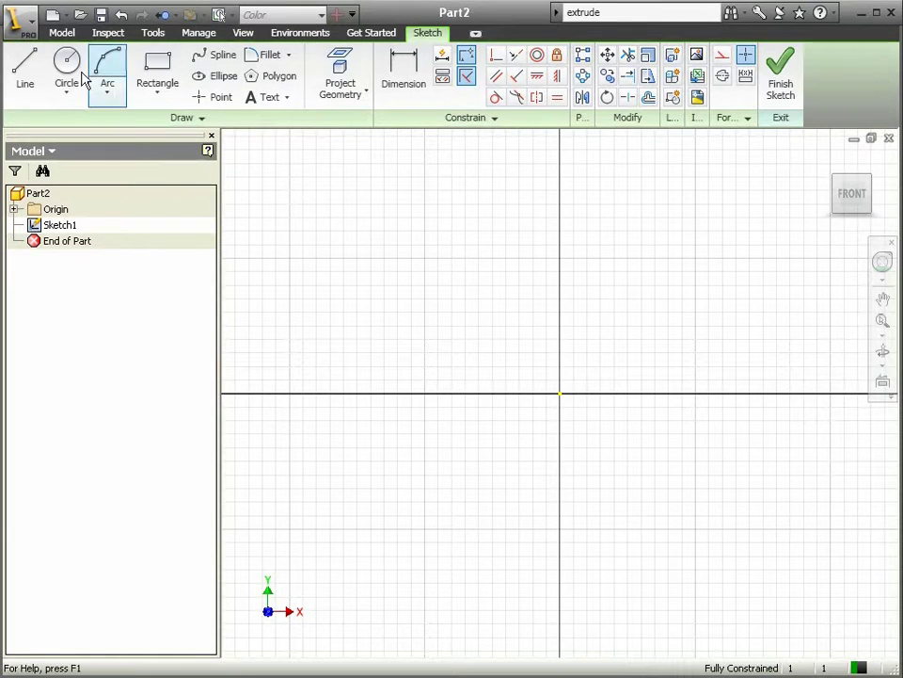
click(32, 74)
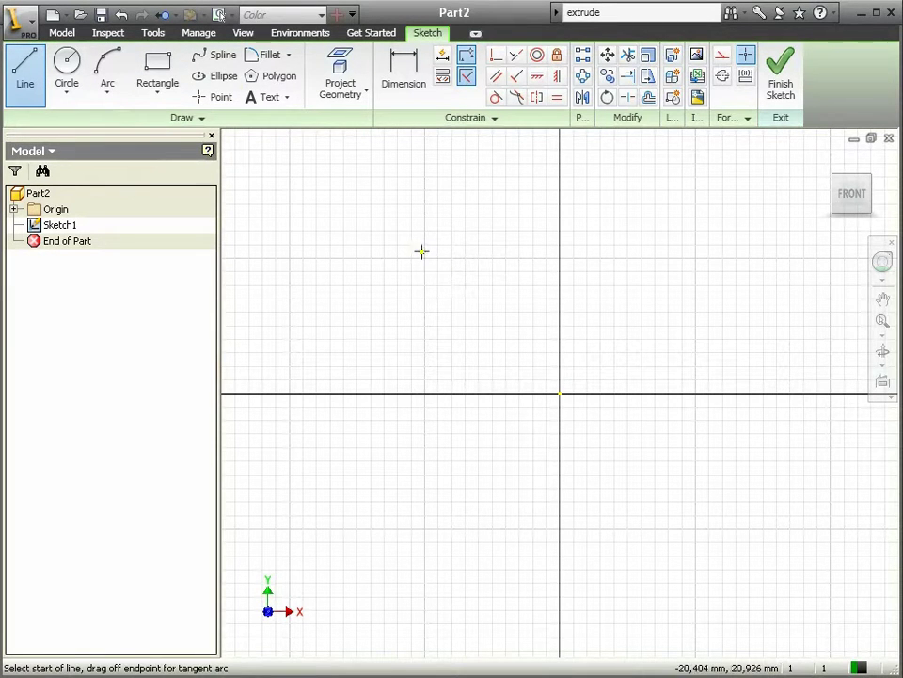
scroll(675, 399, up, 4)
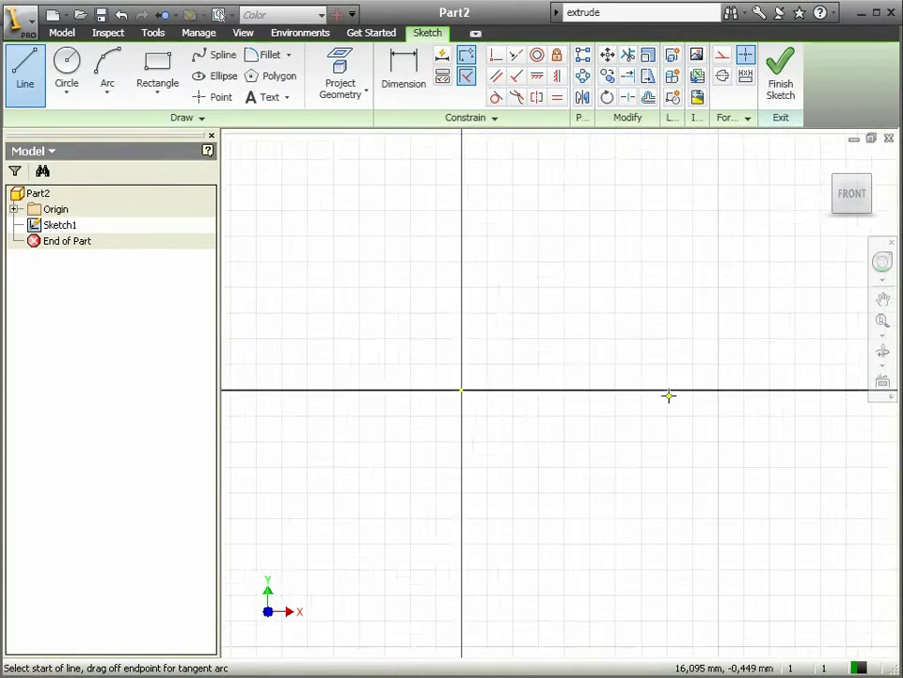
scroll(593, 366, down, 2)
key(F2)
drag(696, 348, 601, 323)
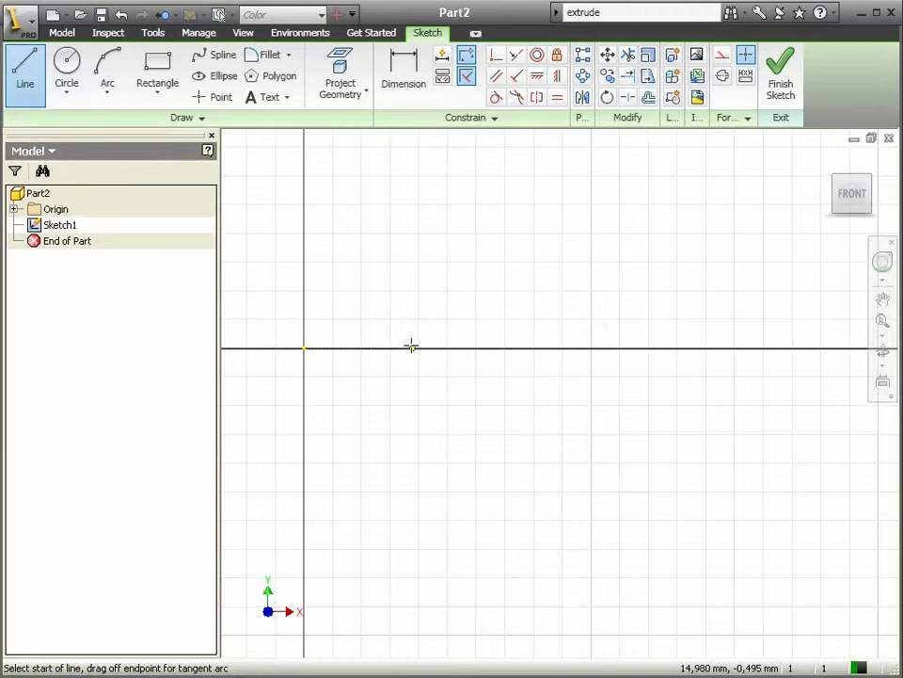
click(359, 292)
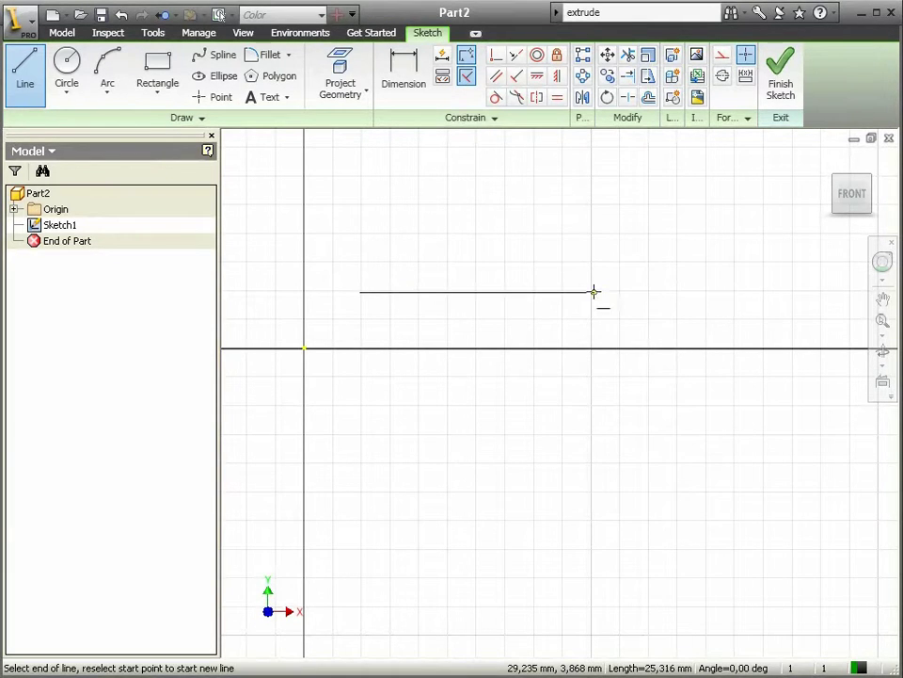
middle_drag(700, 279, 634, 390)
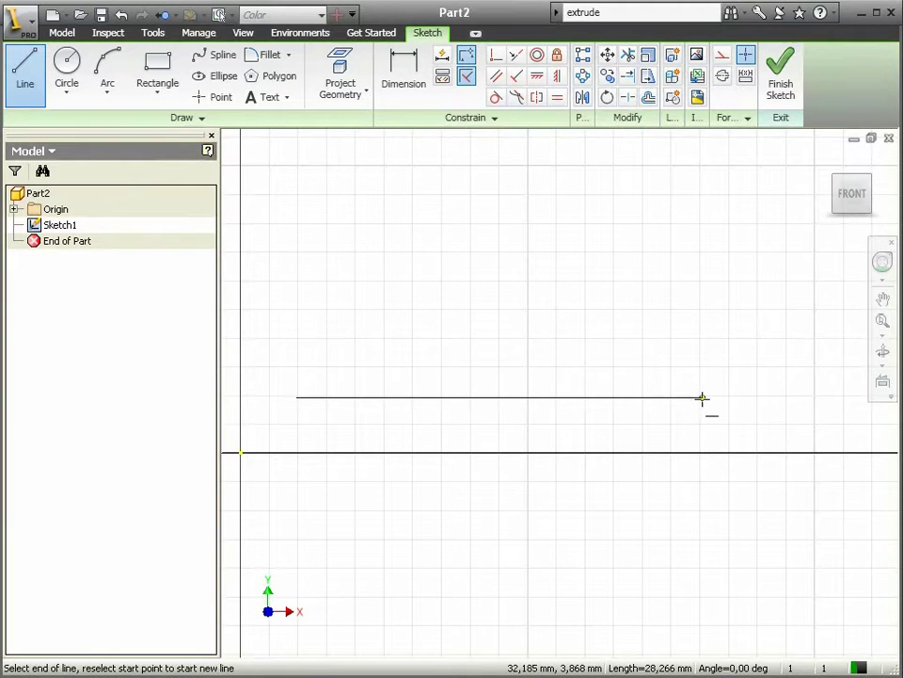
click(702, 397)
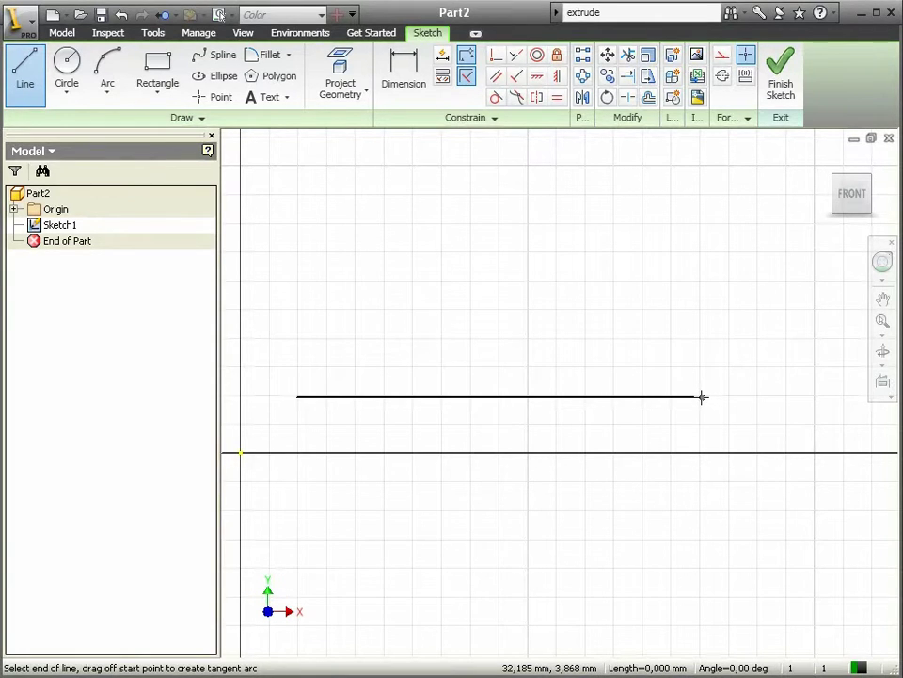
Step: Continue the line chain with an upward tangent semicircle of about 8.4 mm radius, ending vertically above the line's end
drag(701, 396, 700, 156)
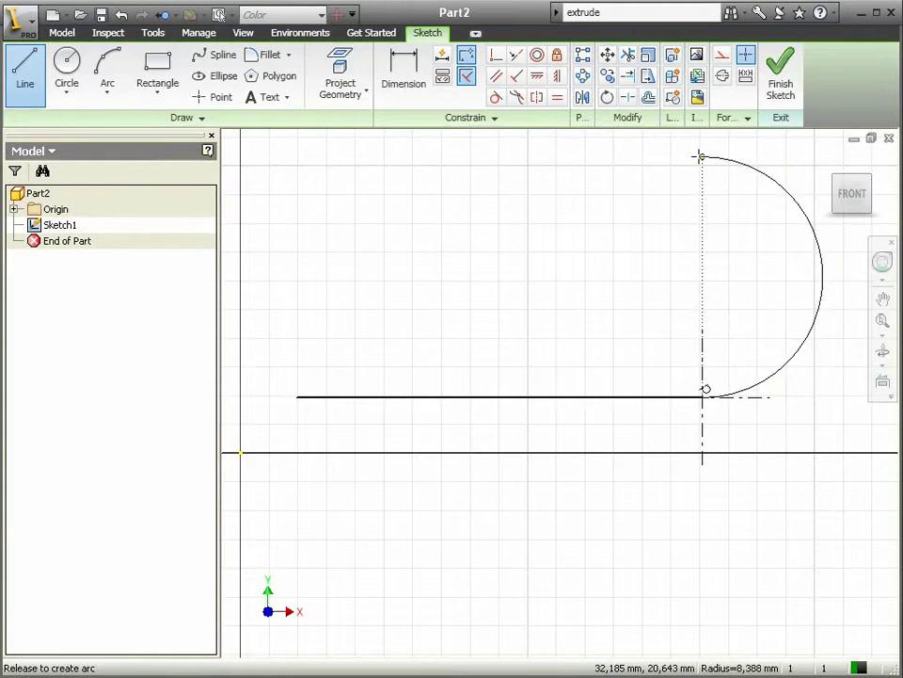
mouse_move(700, 156)
mouse_down()
mouse_move(708, 309)
mouse_move(694, 183)
mouse_move(702, 156)
mouse_move(706, 191)
mouse_move(701, 157)
mouse_up()
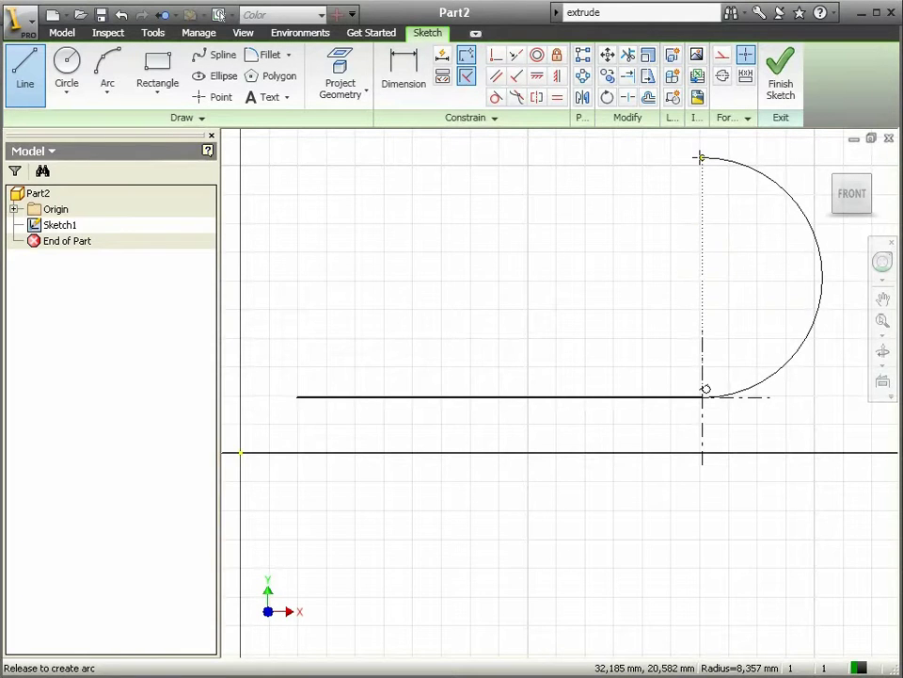
drag(701, 157, 700, 157)
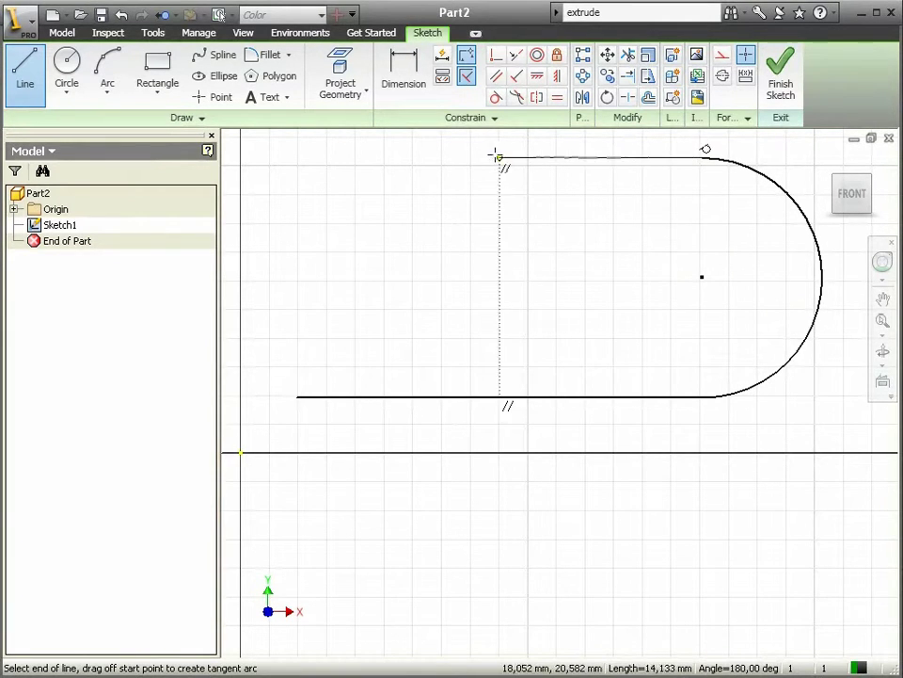
Step: Close the profile with a parallel upper line of about 28 mm and a vertical line back to the start point
click(298, 155)
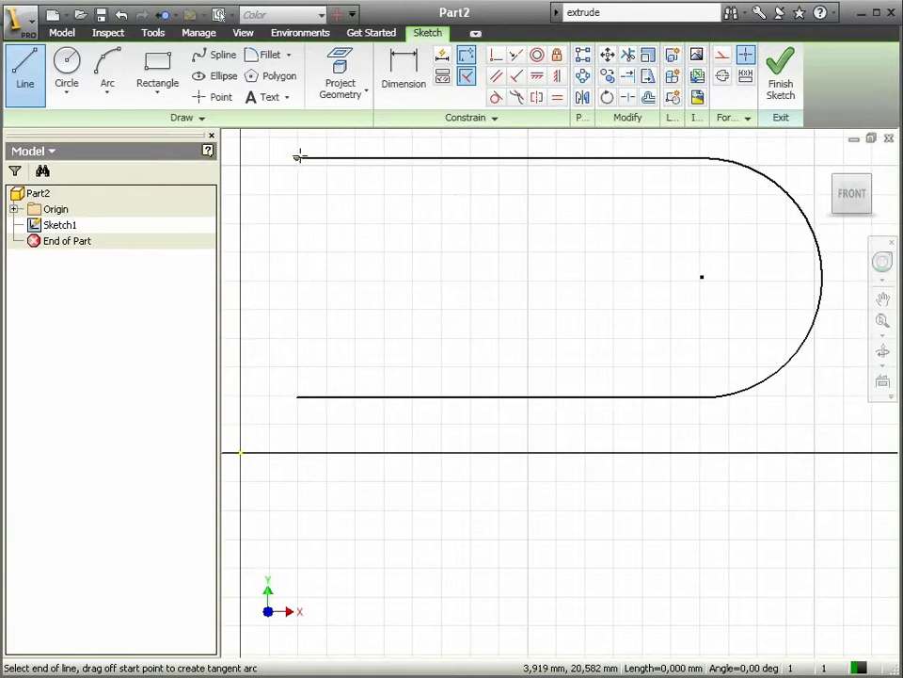
click(297, 397)
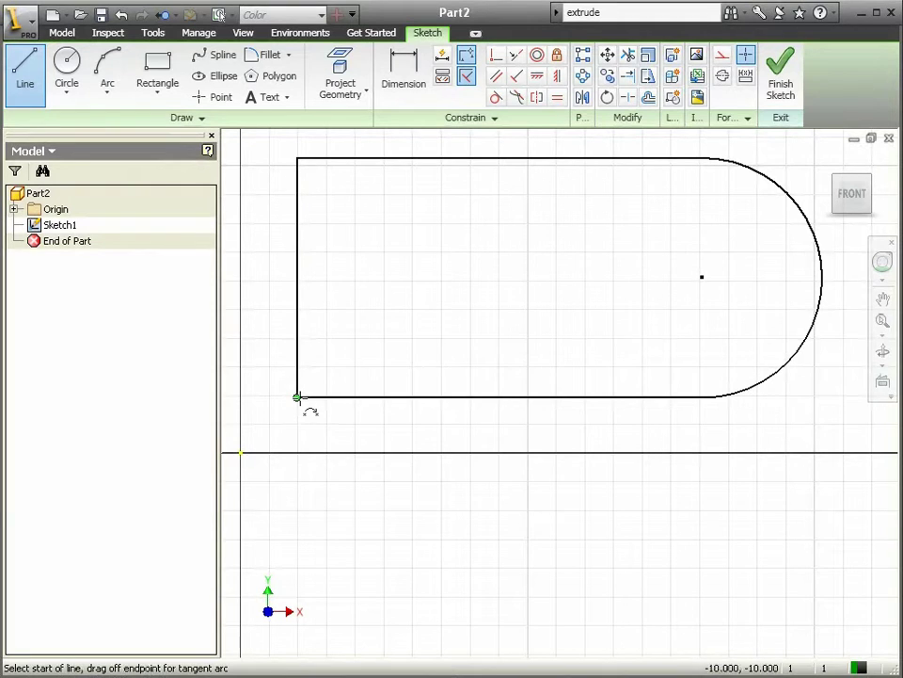
right_click(467, 229)
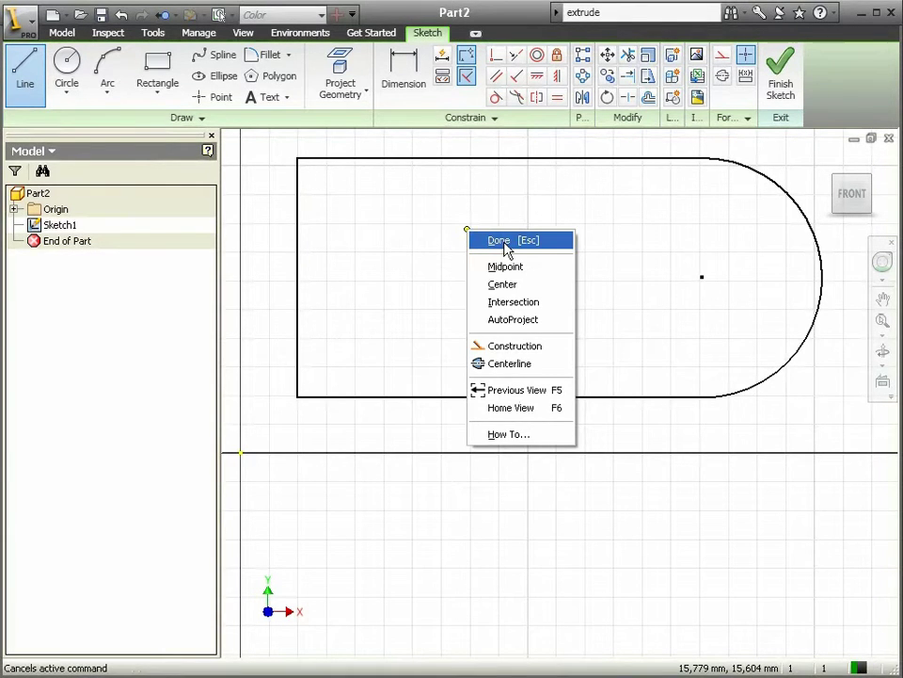
click(506, 243)
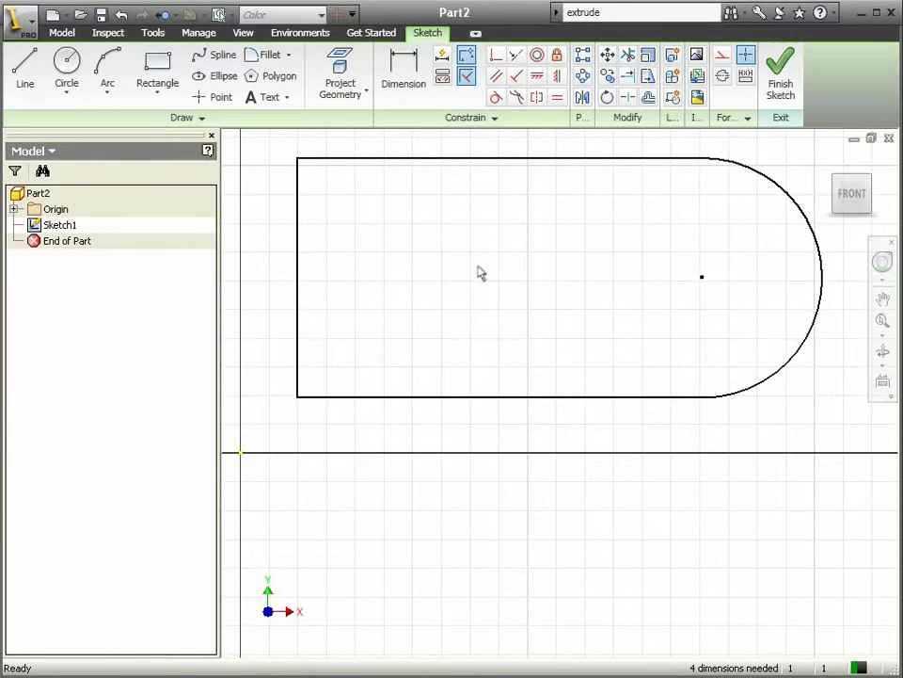
Step: Draw a center-point circle of about 5.4 mm radius, concentric with the profile's rounded end
click(68, 98)
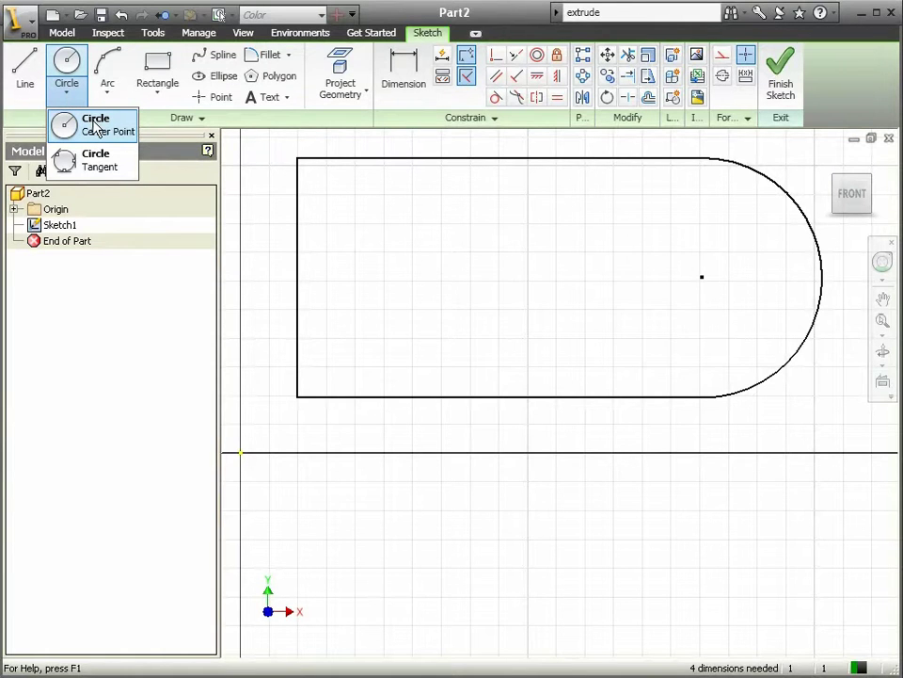
click(97, 127)
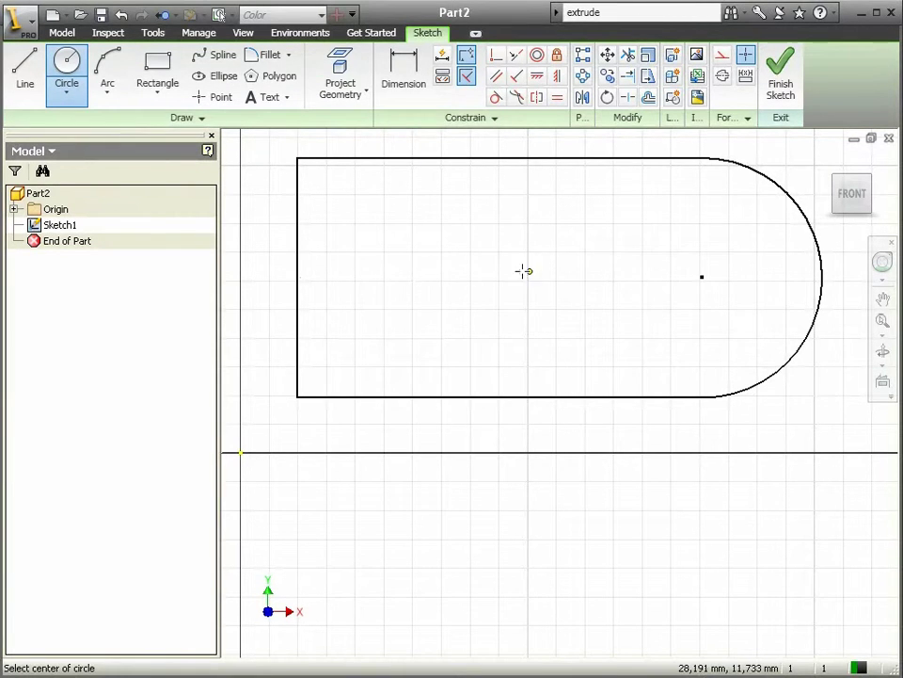
click(702, 276)
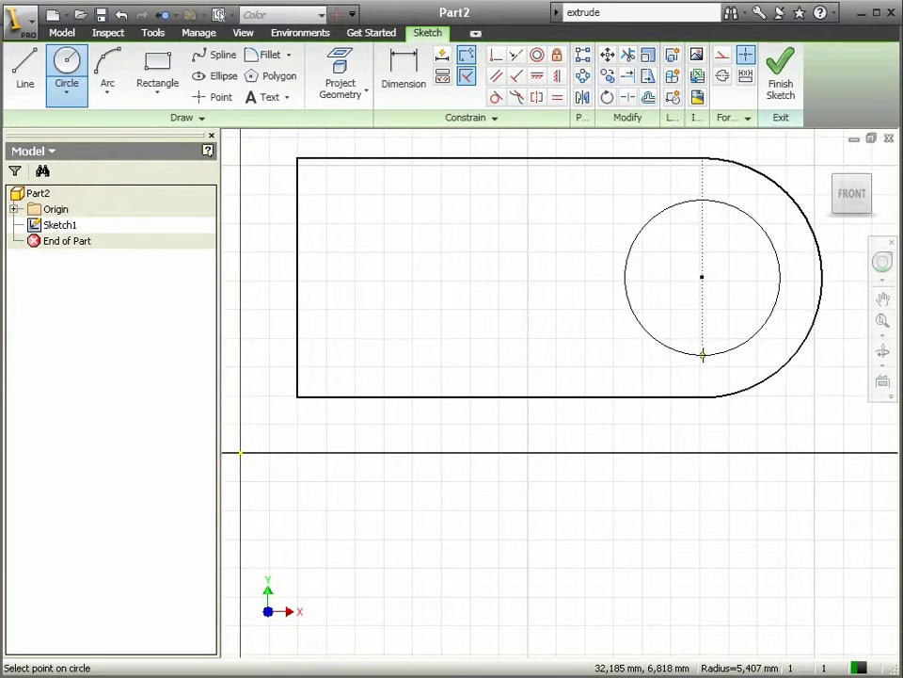
click(702, 355)
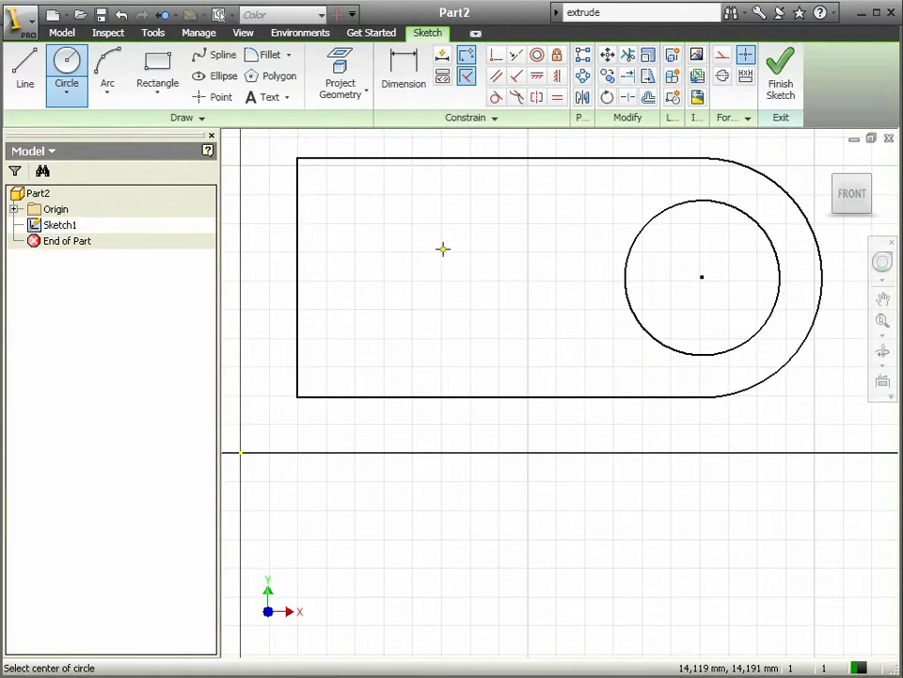
key(Escape)
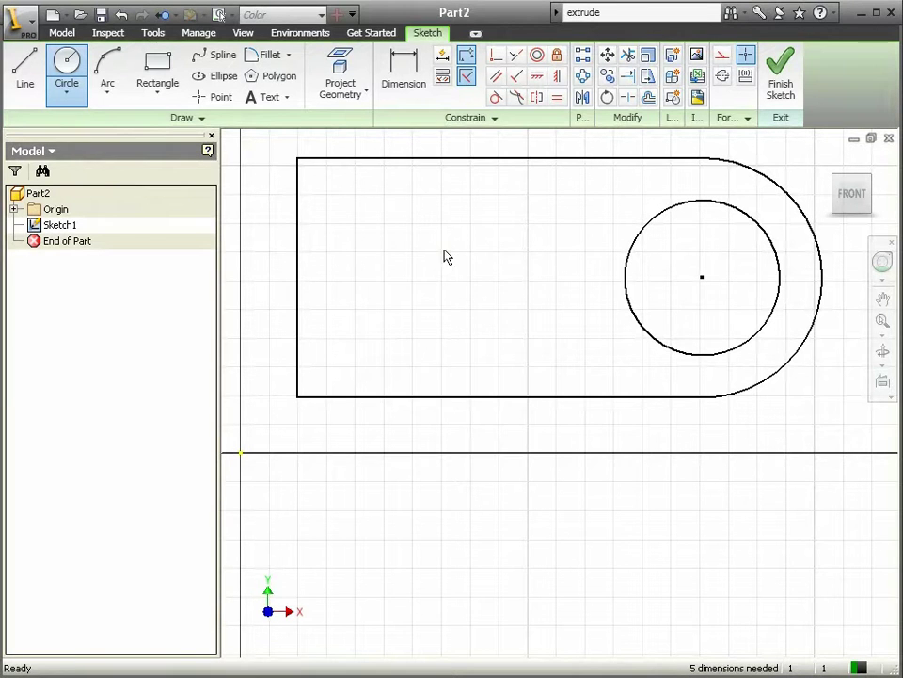
Step: Draw a tangent circle touching the profile's vertical line and its upper and lower horizontal lines
click(60, 96)
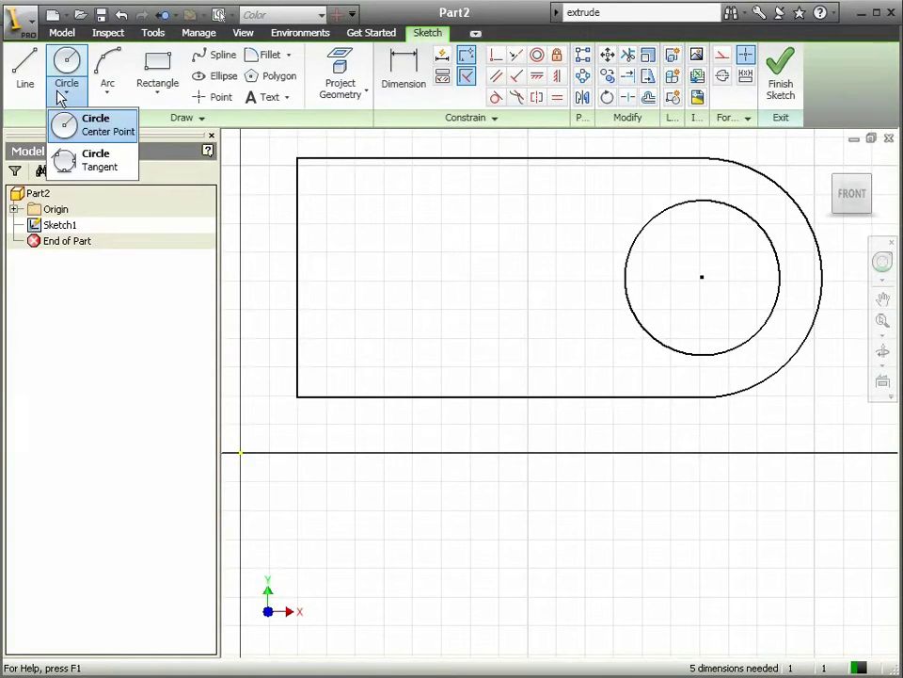
click(94, 169)
click(298, 224)
click(354, 160)
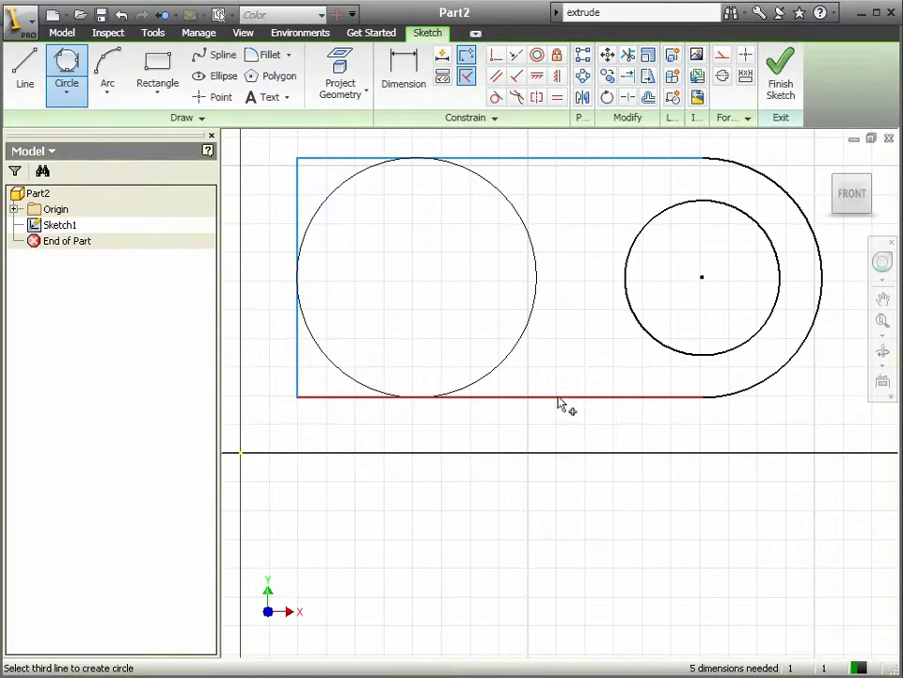
click(357, 399)
right_click(393, 321)
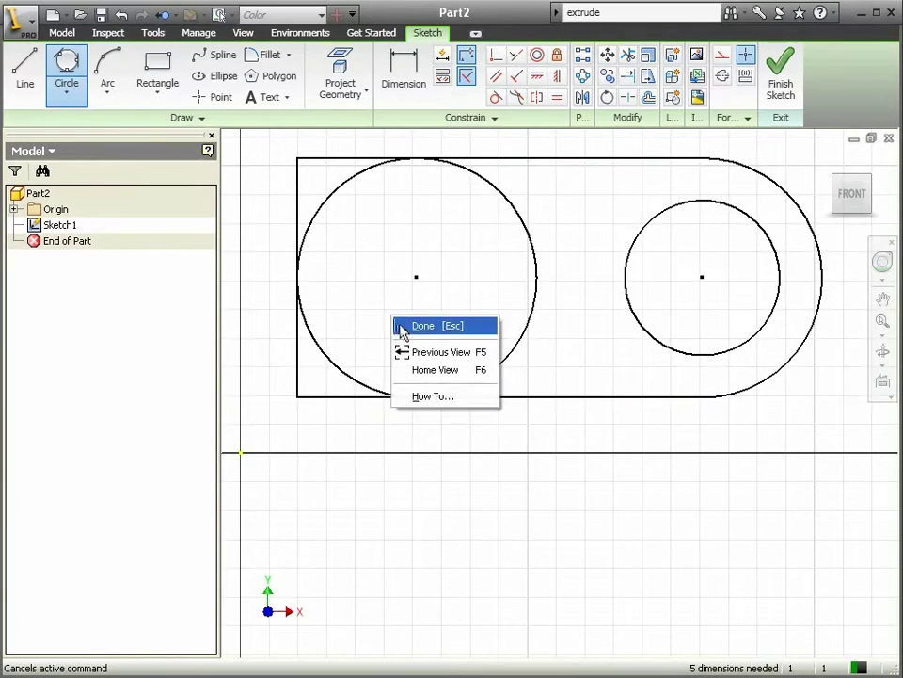
click(402, 324)
Step: Draw an upward-bulging three-point arc below the X axis, with its two endpoints at the same height
click(110, 101)
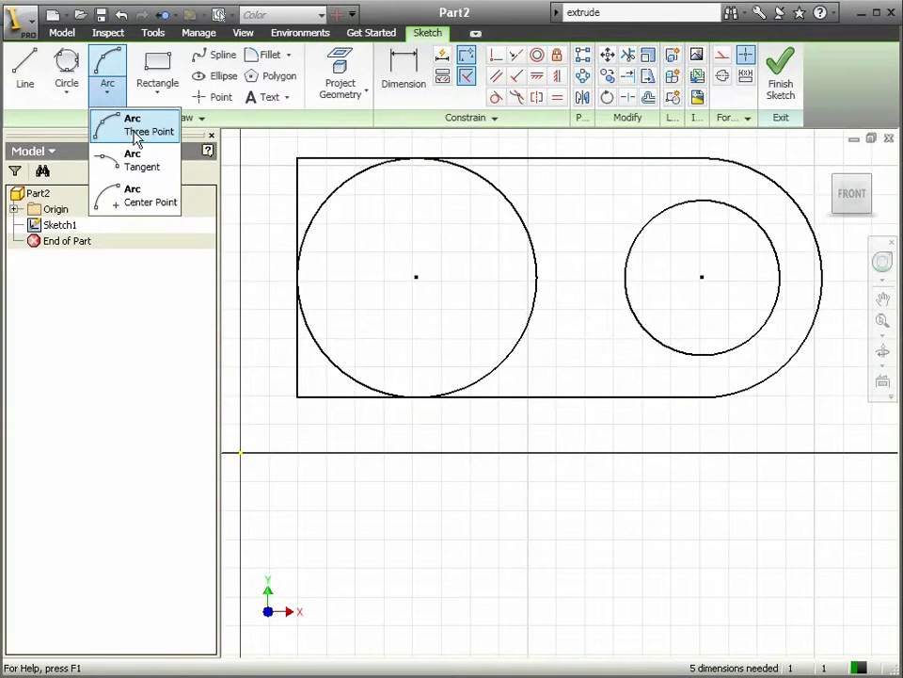
click(139, 130)
middle_drag(358, 524, 381, 231)
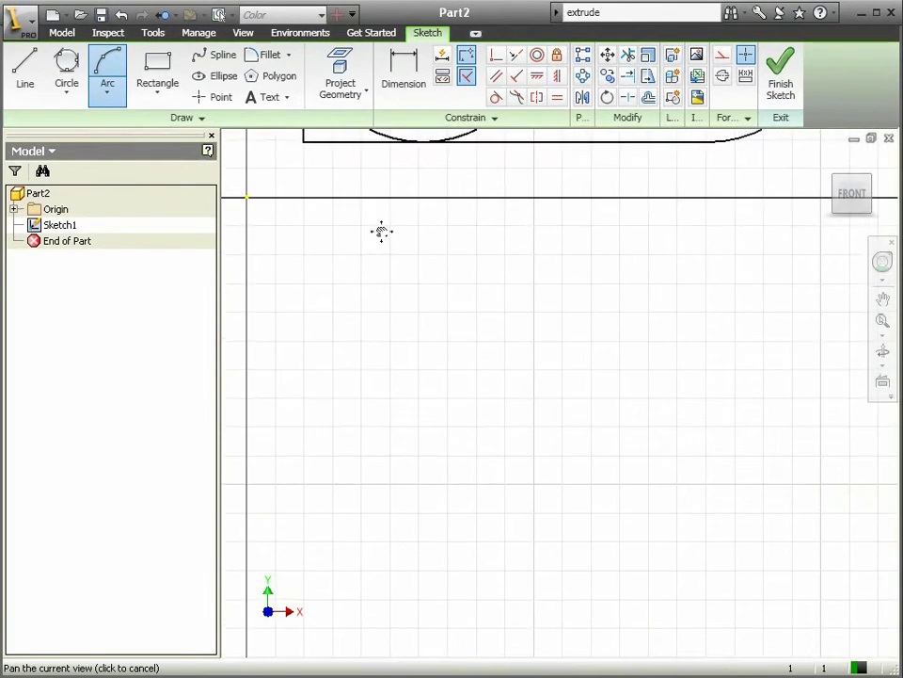
click(304, 367)
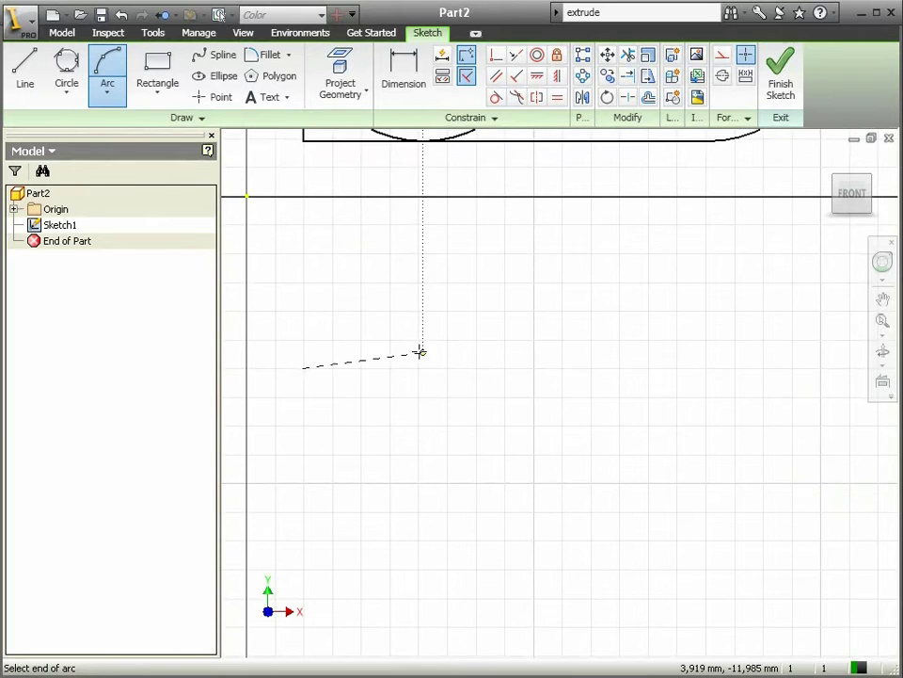
click(645, 367)
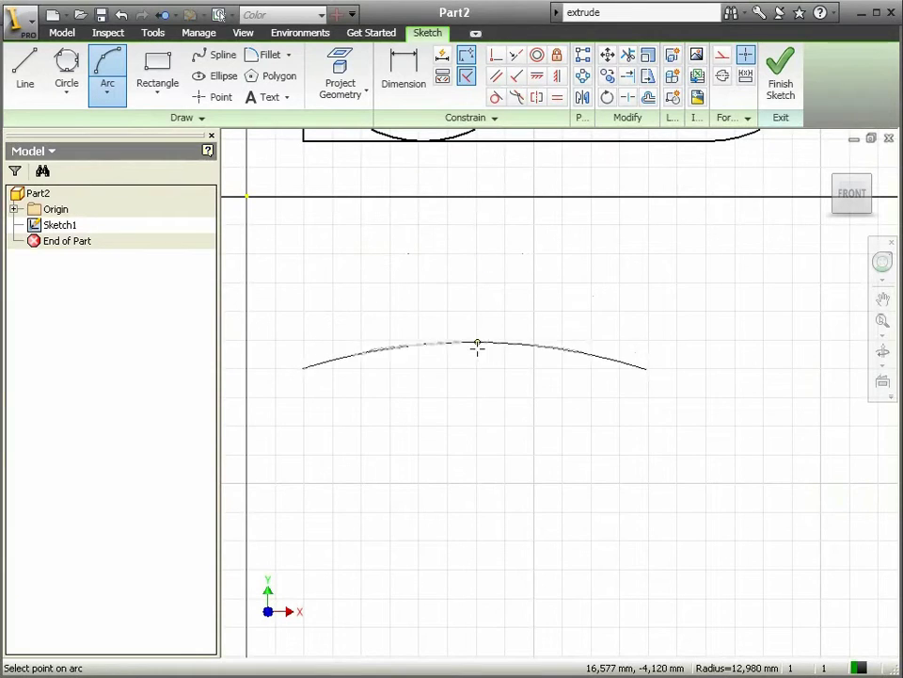
click(469, 249)
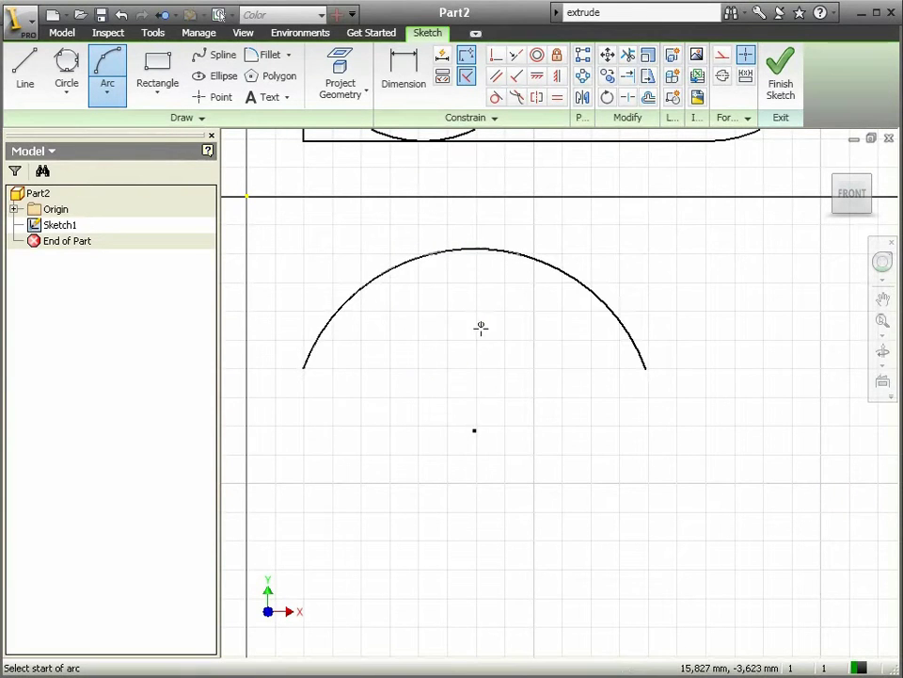
right_click(454, 323)
click(477, 336)
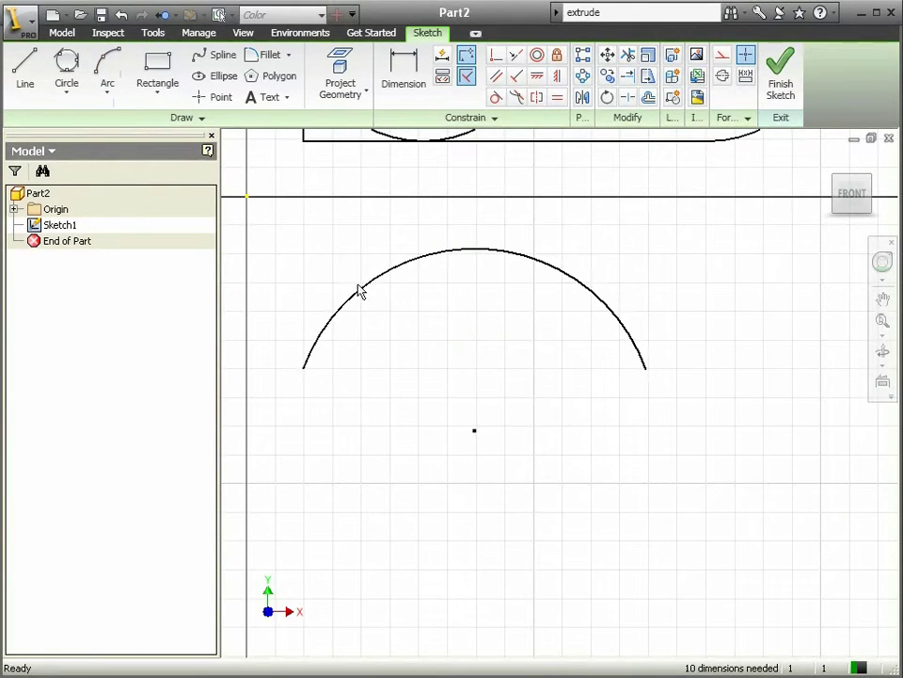
Step: Draw a tangent arc of about 10.2 mm radius, continuing upward from the top end of the profile's vertical line
click(110, 96)
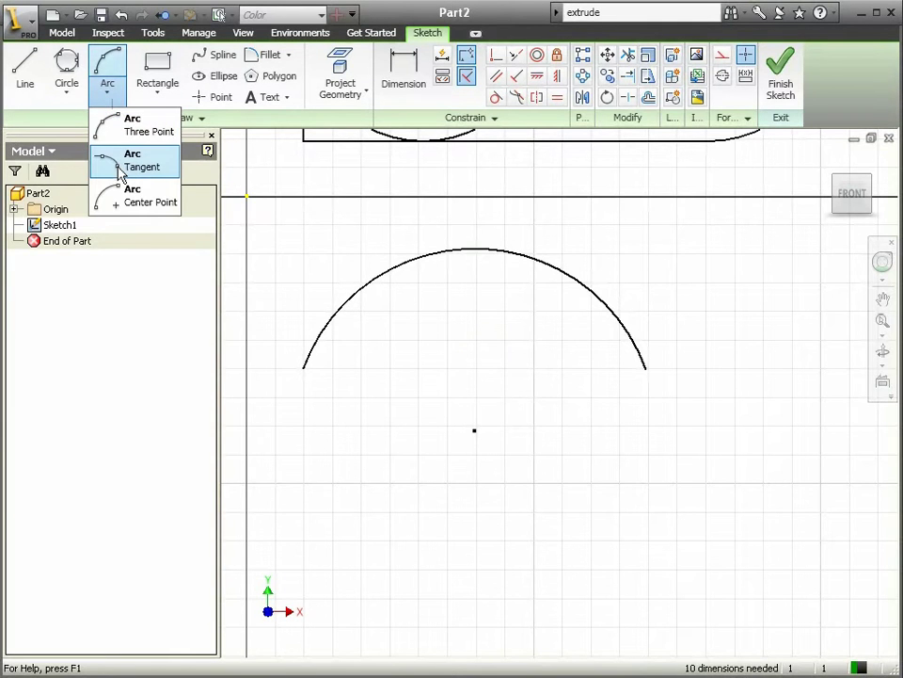
click(119, 169)
mouse_move(334, 196)
middle_down()
mouse_move(337, 385)
mouse_move(313, 525)
middle_up()
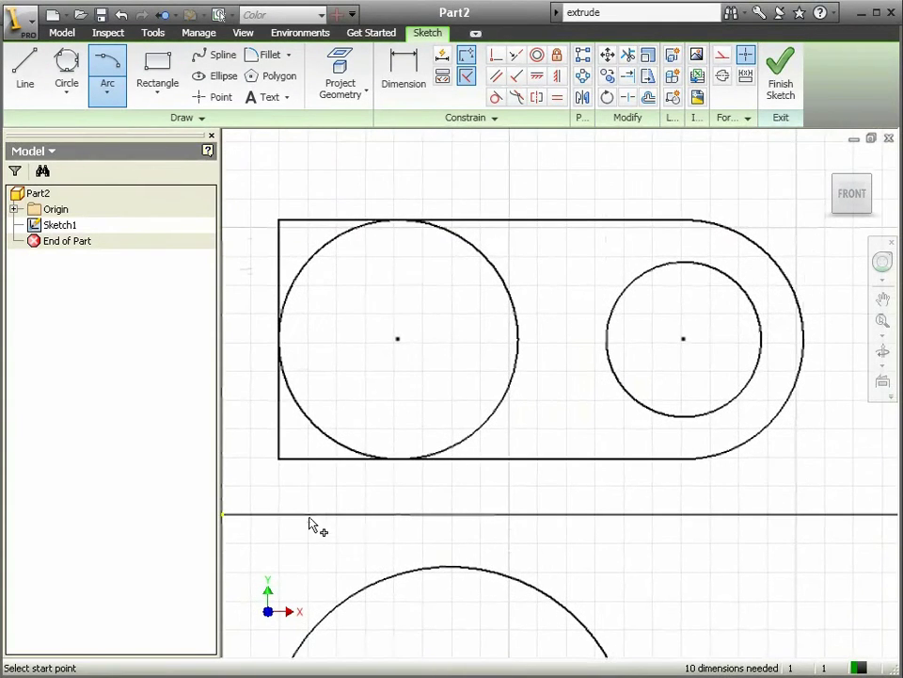
click(278, 220)
middle_drag(395, 182, 401, 283)
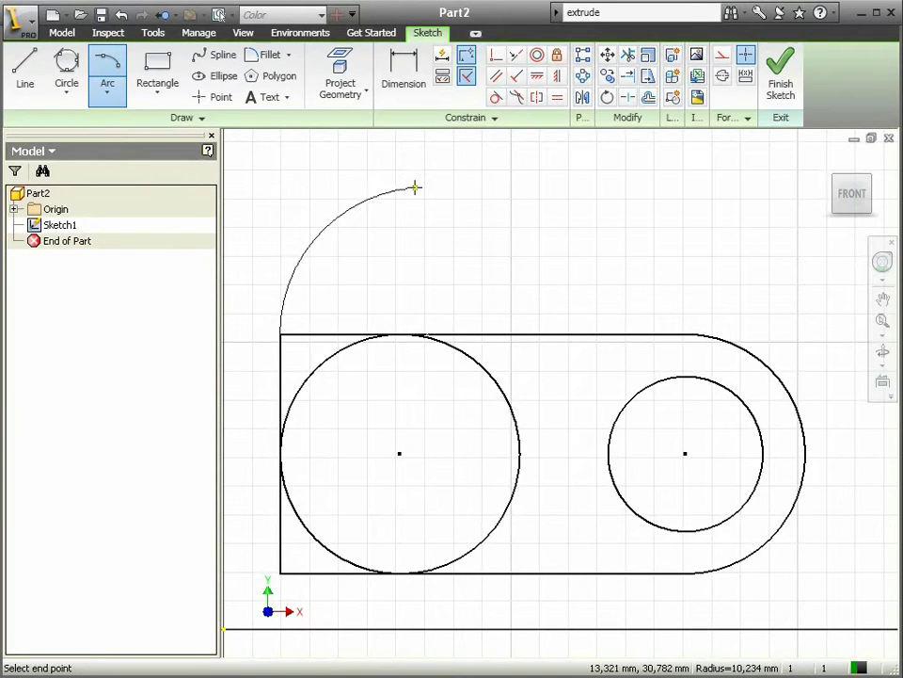
click(415, 188)
key(Escape)
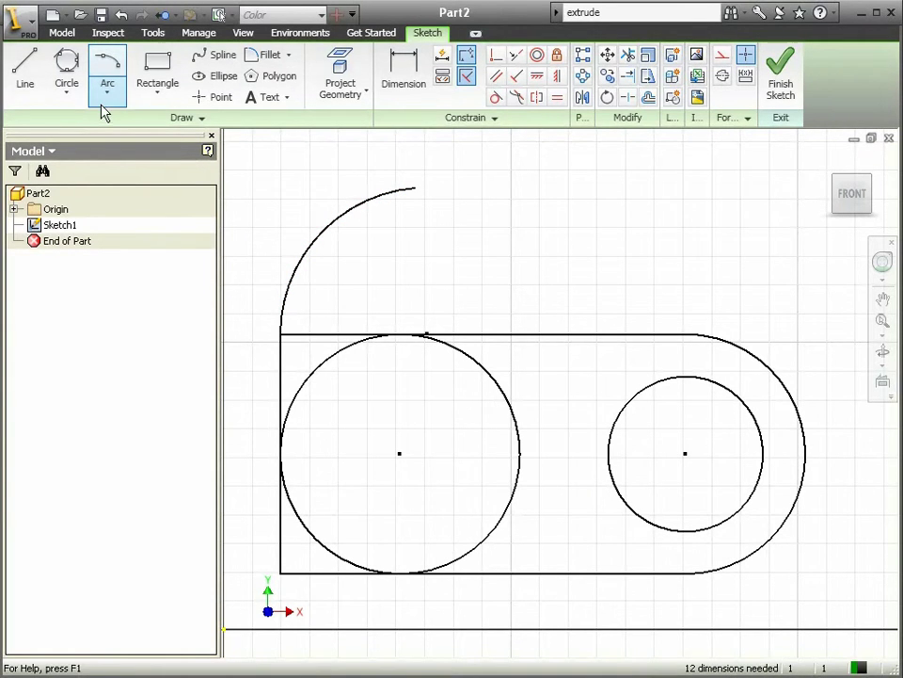
Step: Draw an upward-bulging center-point arc of about 7.6 mm radius above the profile's upper horizontal line
click(108, 105)
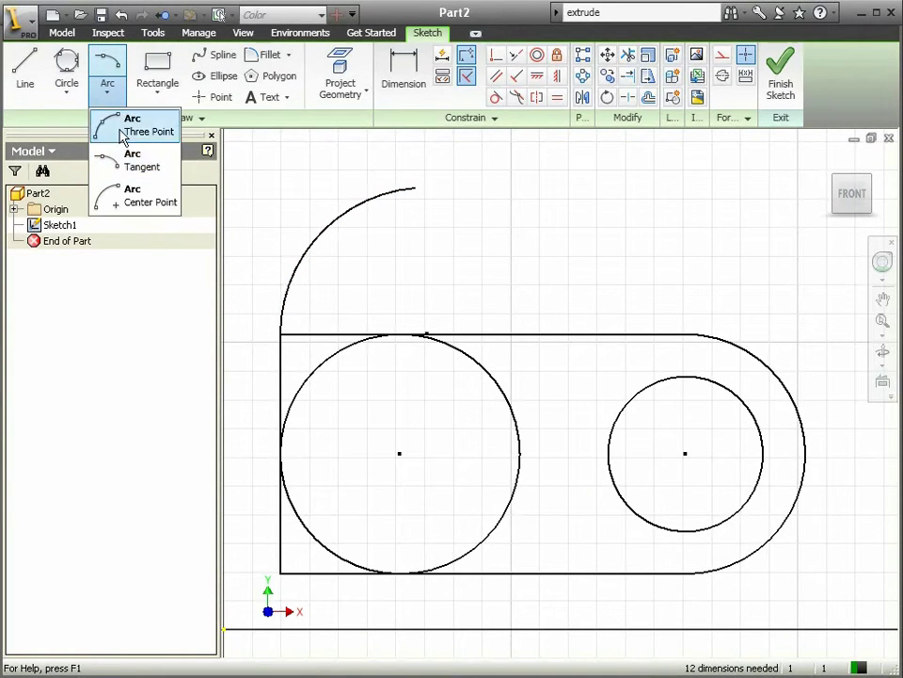
click(130, 203)
click(615, 250)
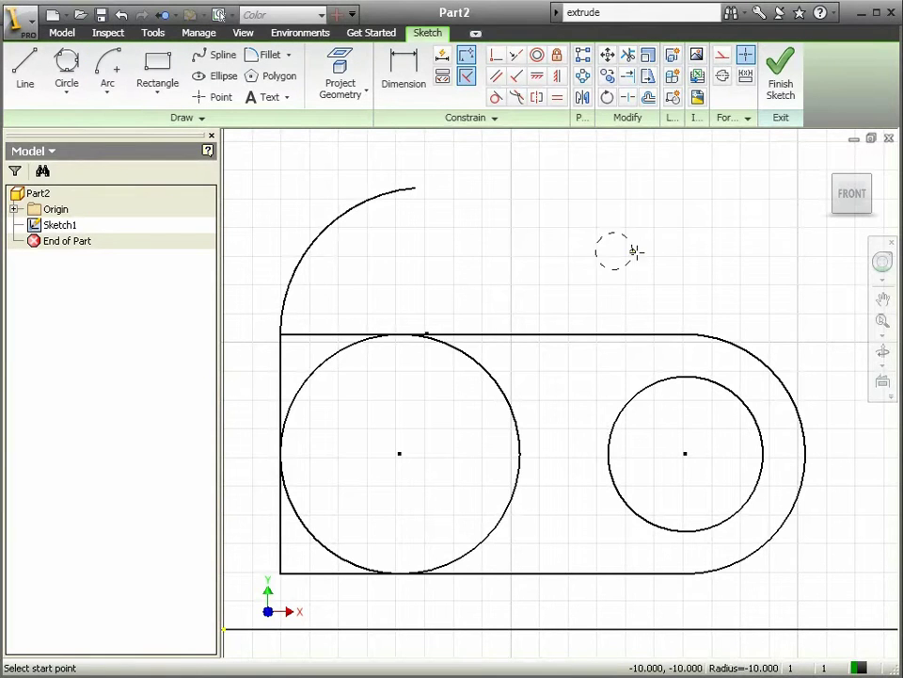
middle_drag(692, 295, 573, 349)
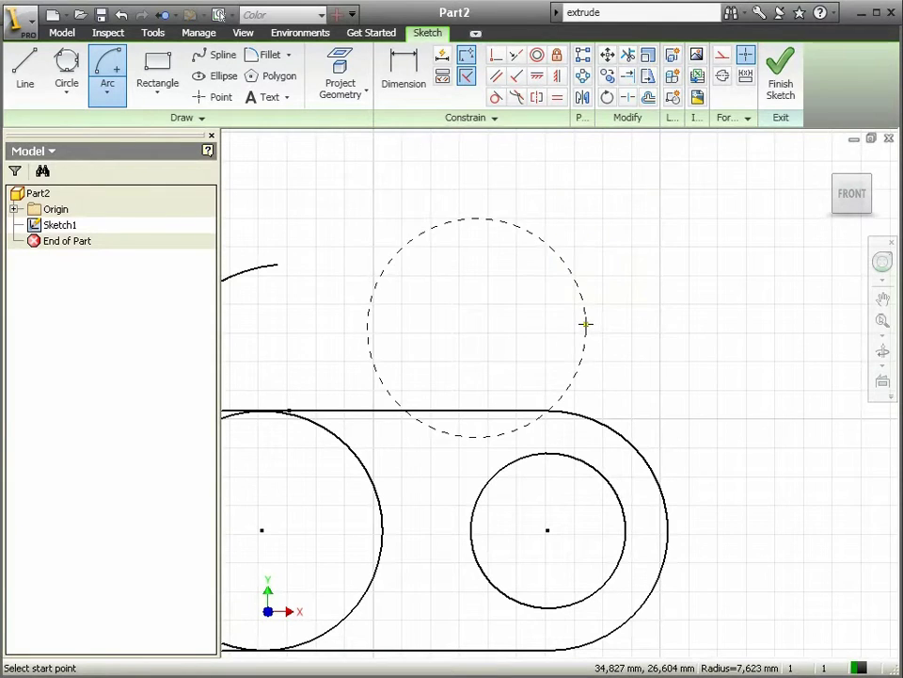
click(586, 326)
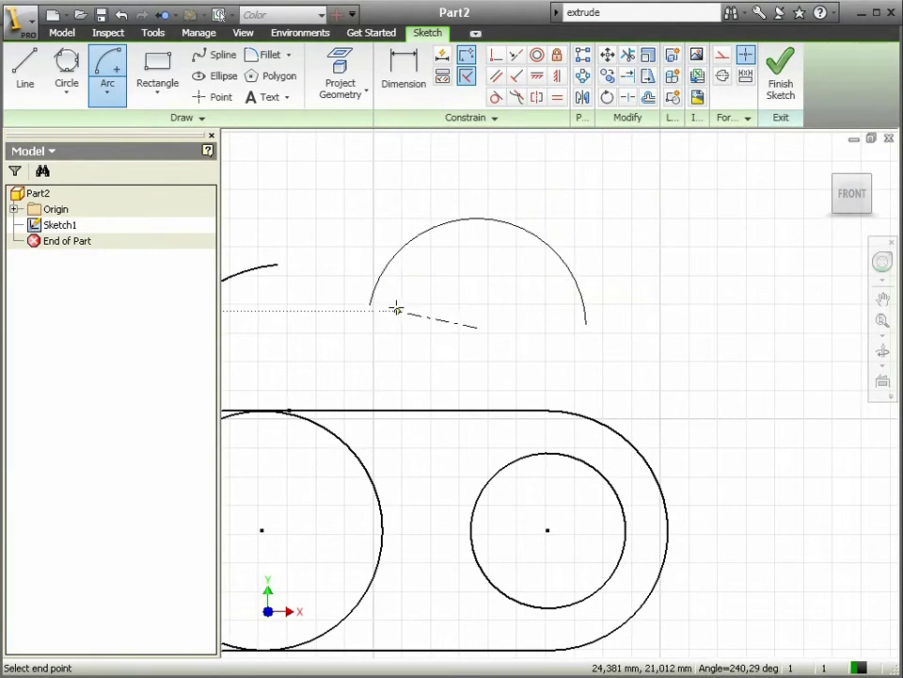
click(389, 266)
right_click(515, 265)
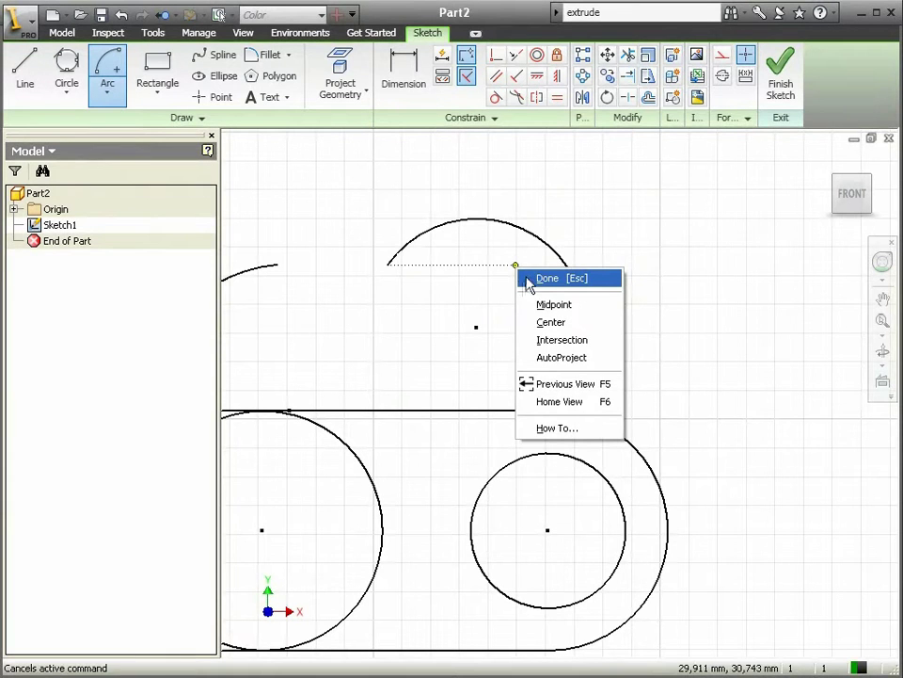
click(540, 287)
Step: Delete all the drawn lines, circles and arcs from the sketch
scroll(527, 312, down, 4)
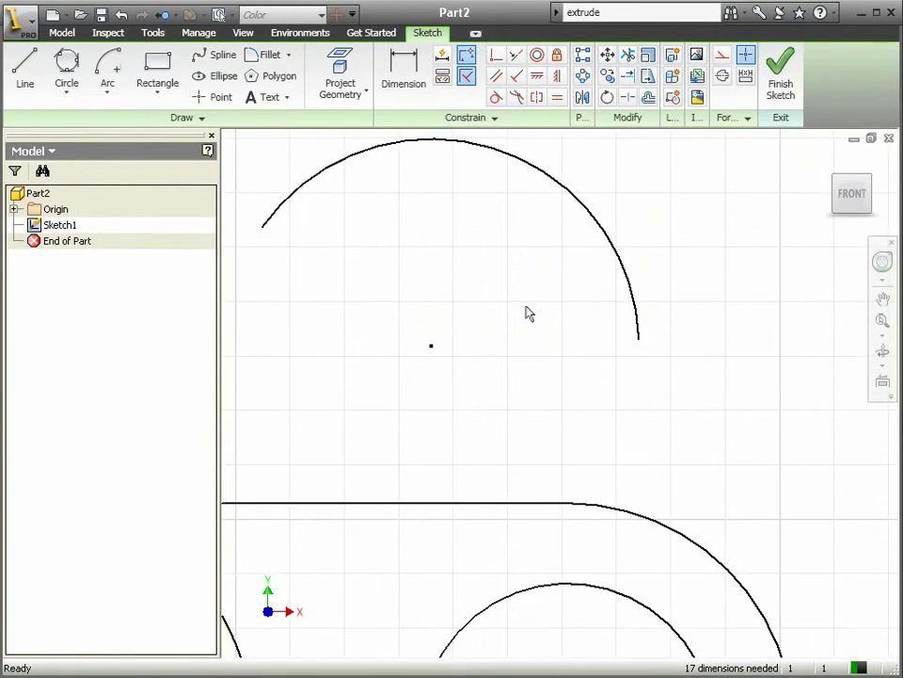
middle_drag(480, 325, 478, 284)
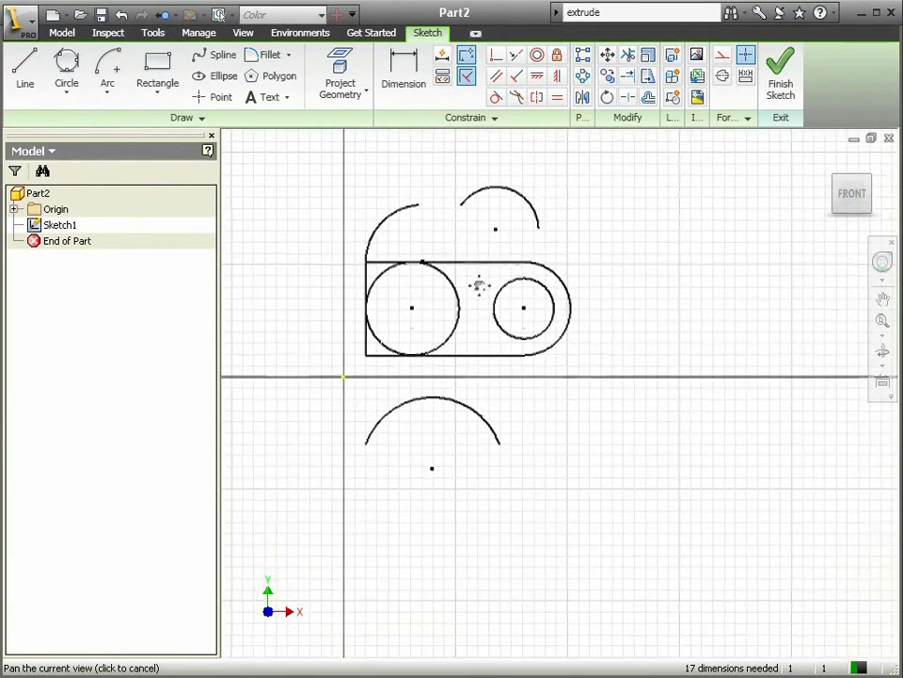
mouse_move(302, 158)
mouse_down()
mouse_move(609, 434)
mouse_move(650, 498)
mouse_up()
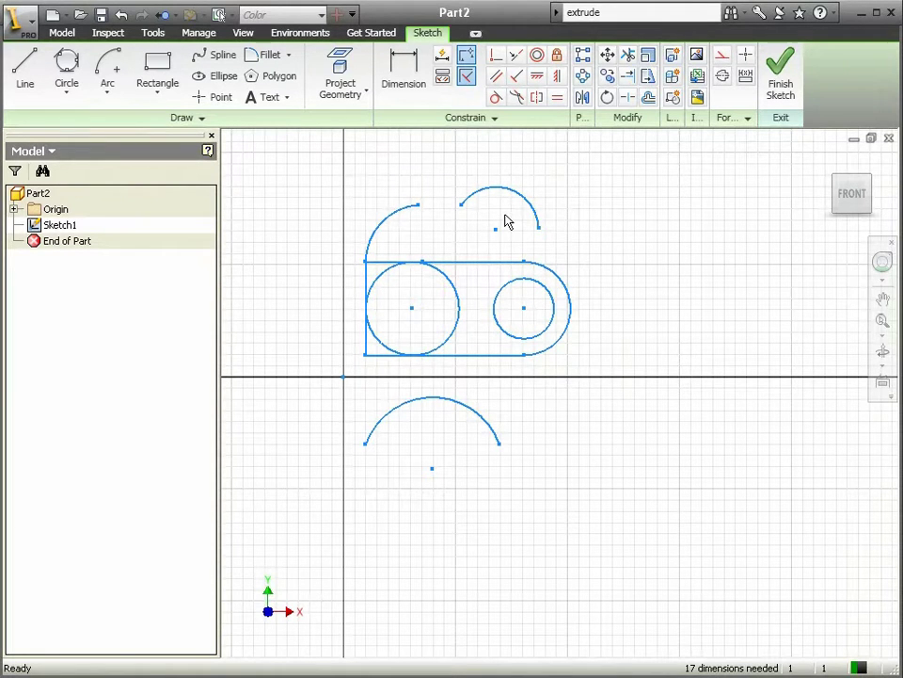
key(Delete)
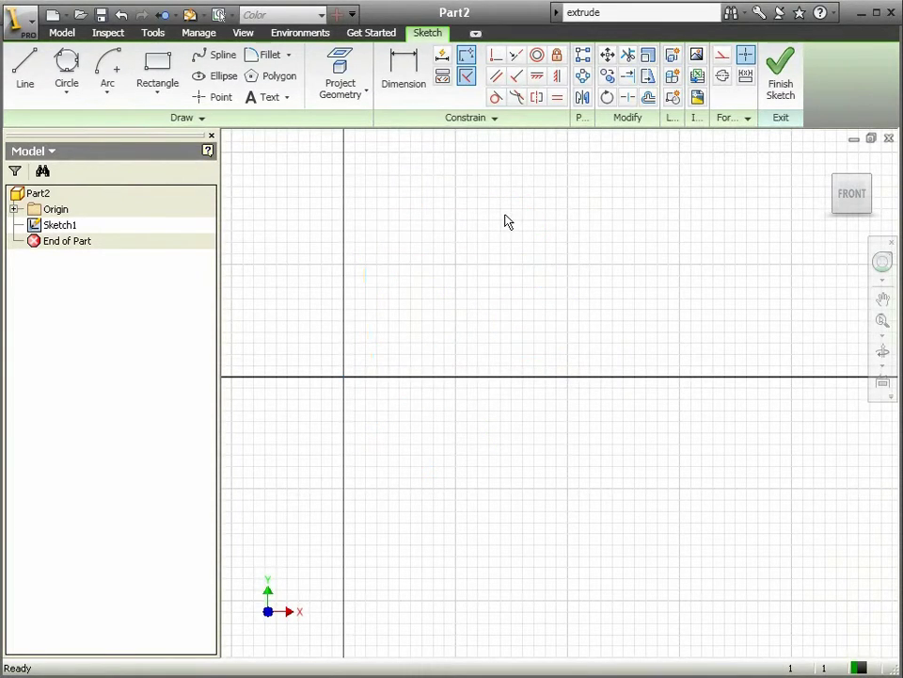
Step: Draw a two-point rectangle above the X axis, with its upper-right corner at about (29.8, 24.1) mm
scroll(490, 296, up, 3)
scroll(490, 302, down, 6)
mouse_move(491, 302)
middle_down()
mouse_move(461, 330)
mouse_move(570, 363)
middle_up()
click(173, 98)
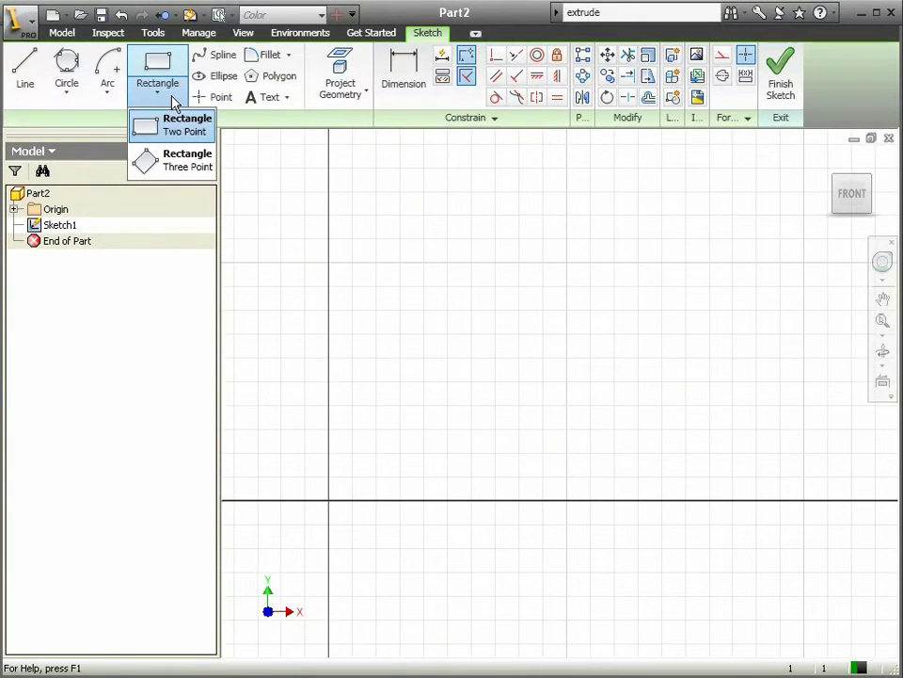
click(182, 126)
click(398, 399)
click(683, 214)
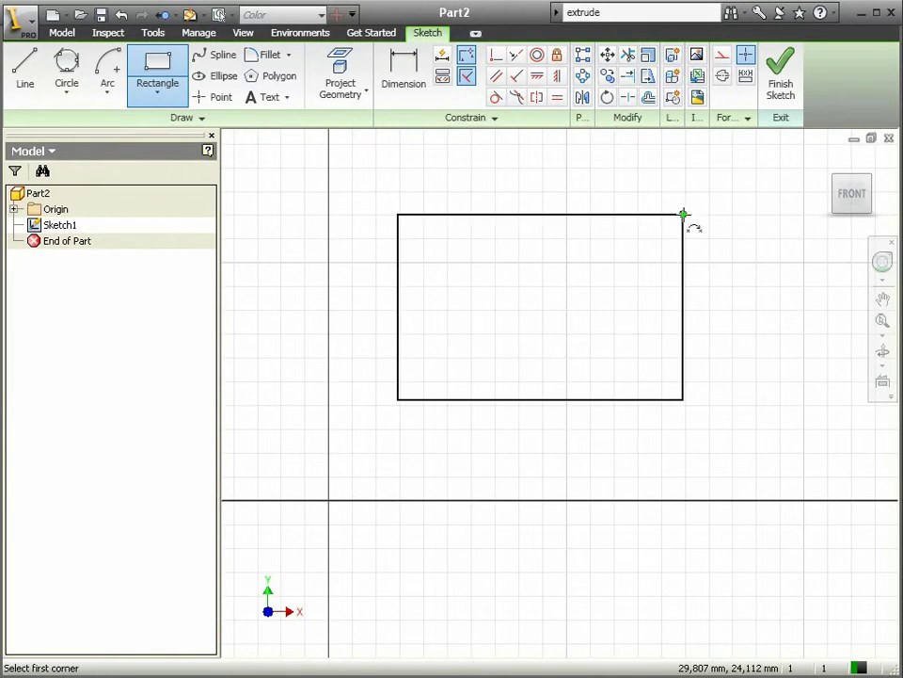
right_click(497, 259)
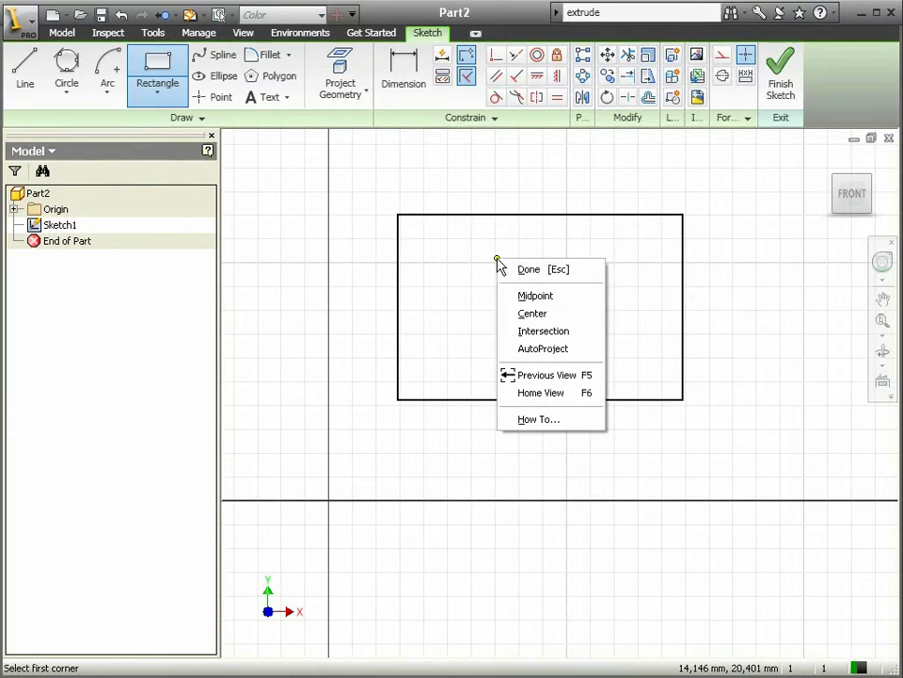
click(519, 269)
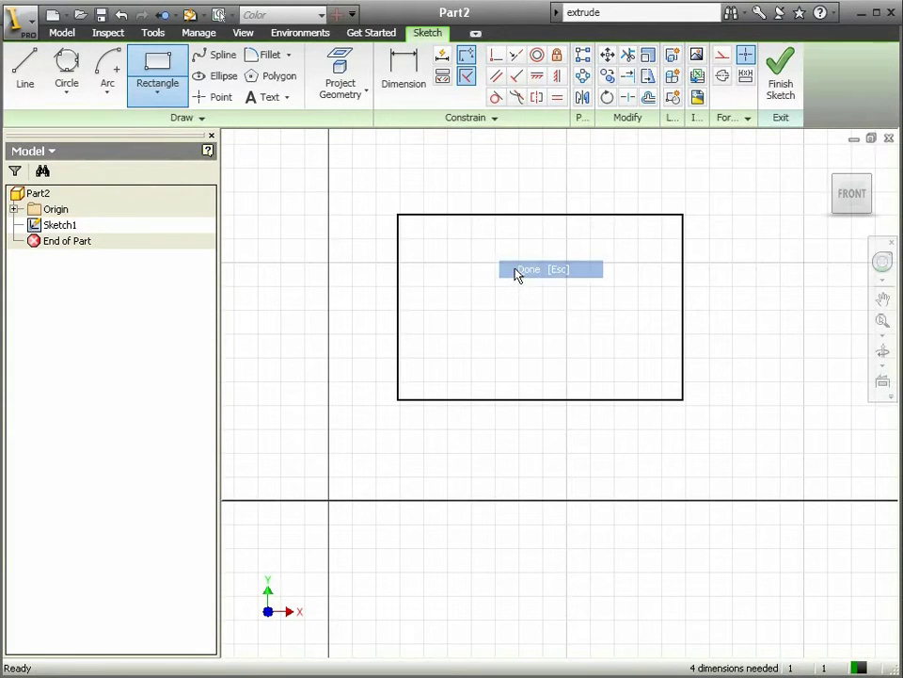
Step: Draw a tilted three-point rectangle overlapping the first rectangle's upper-right corner, picking the third corner at about (47.6, 31.2) mm
click(158, 92)
click(169, 162)
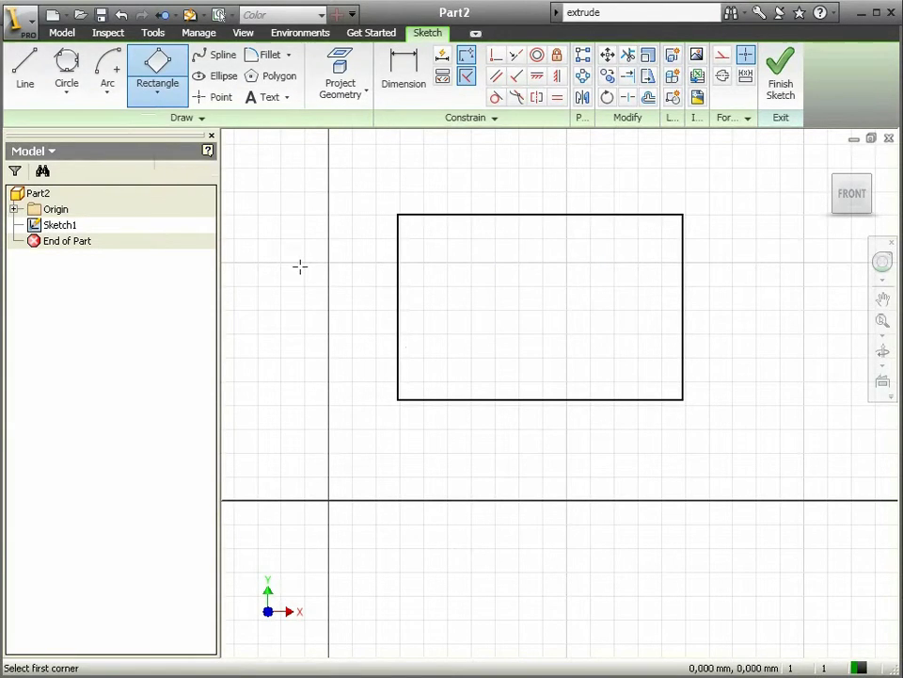
middle_drag(527, 400, 390, 490)
click(352, 347)
click(612, 213)
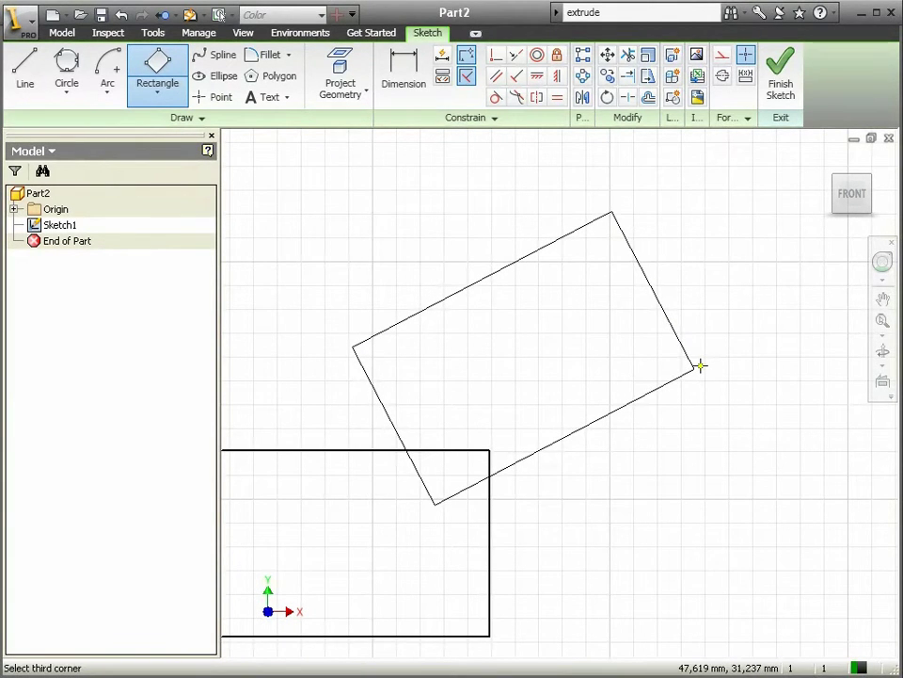
click(700, 365)
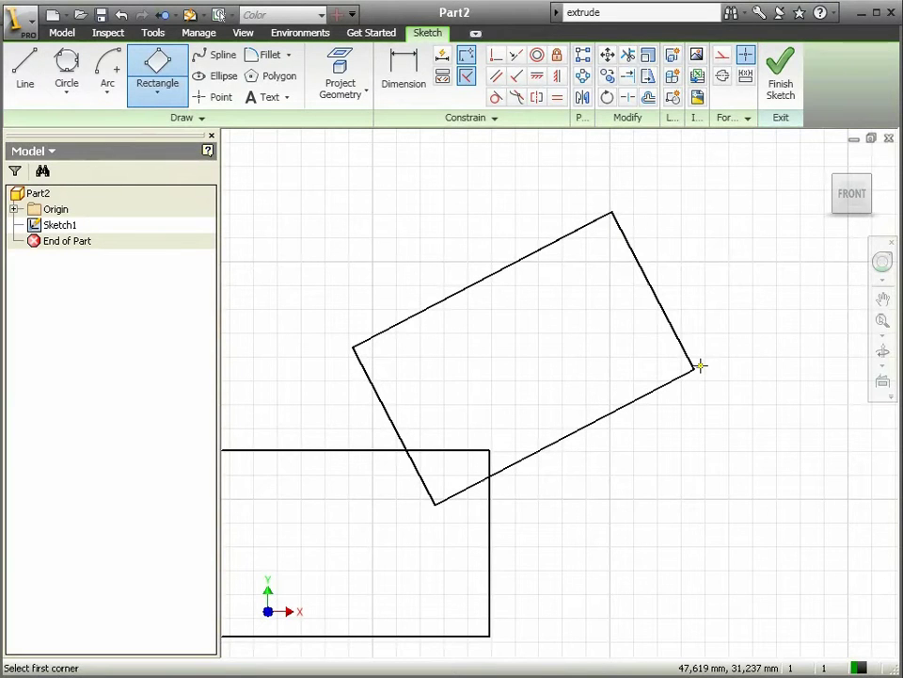
right_click(695, 265)
click(711, 274)
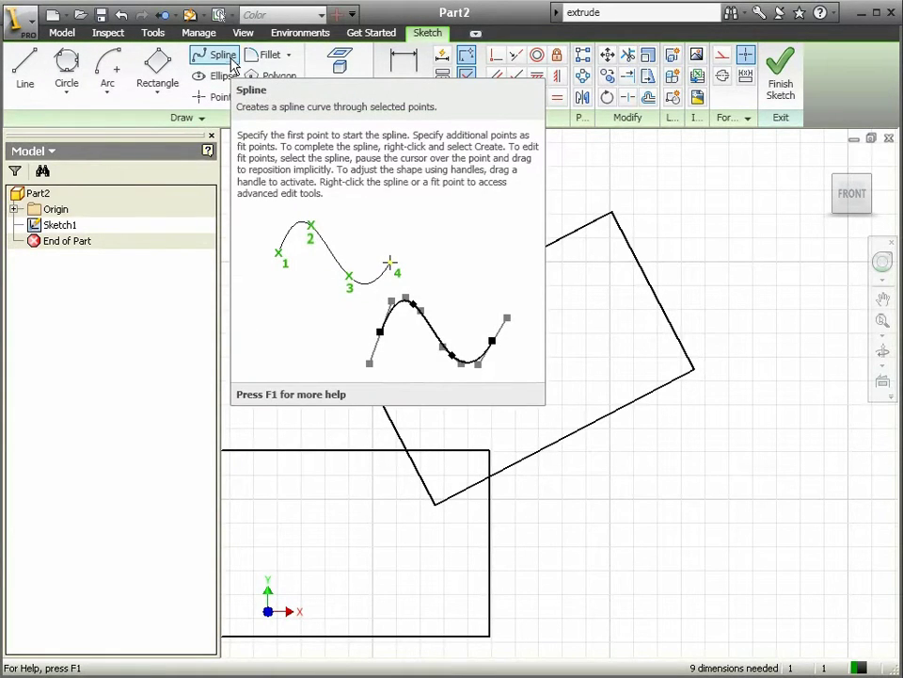
click(288, 57)
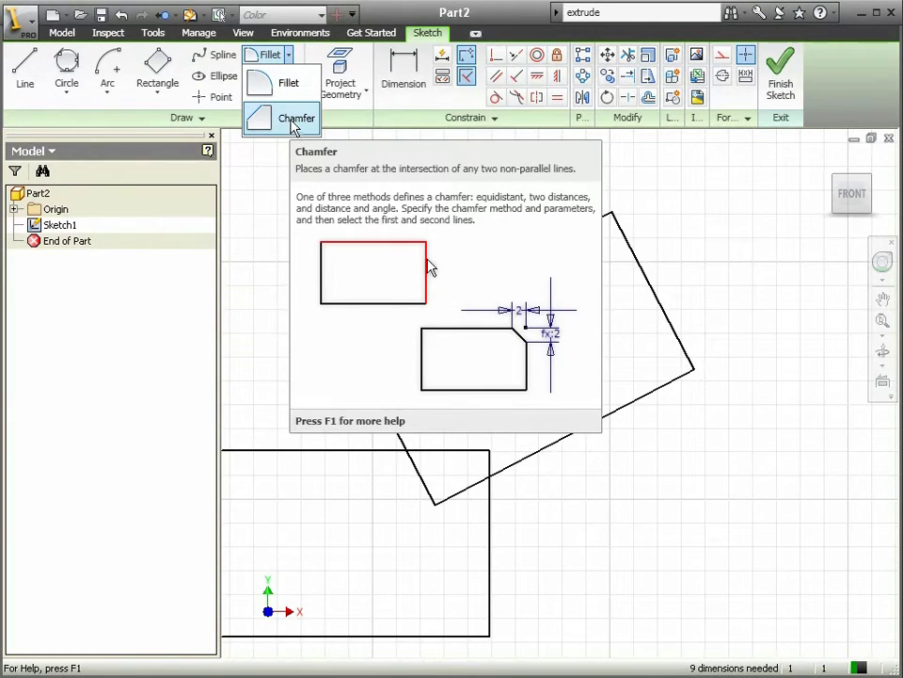
click(265, 170)
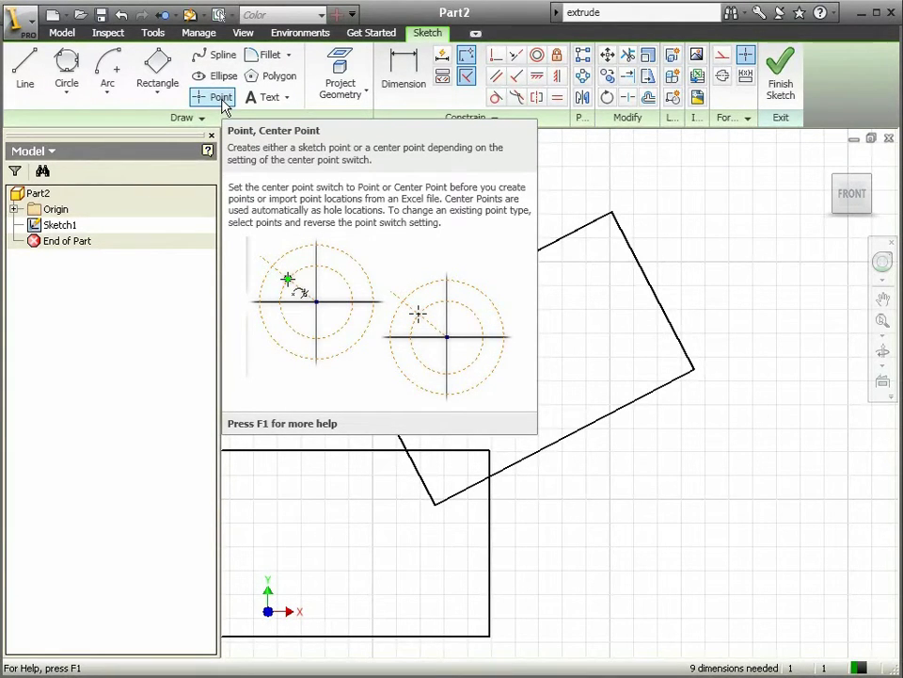
click(287, 98)
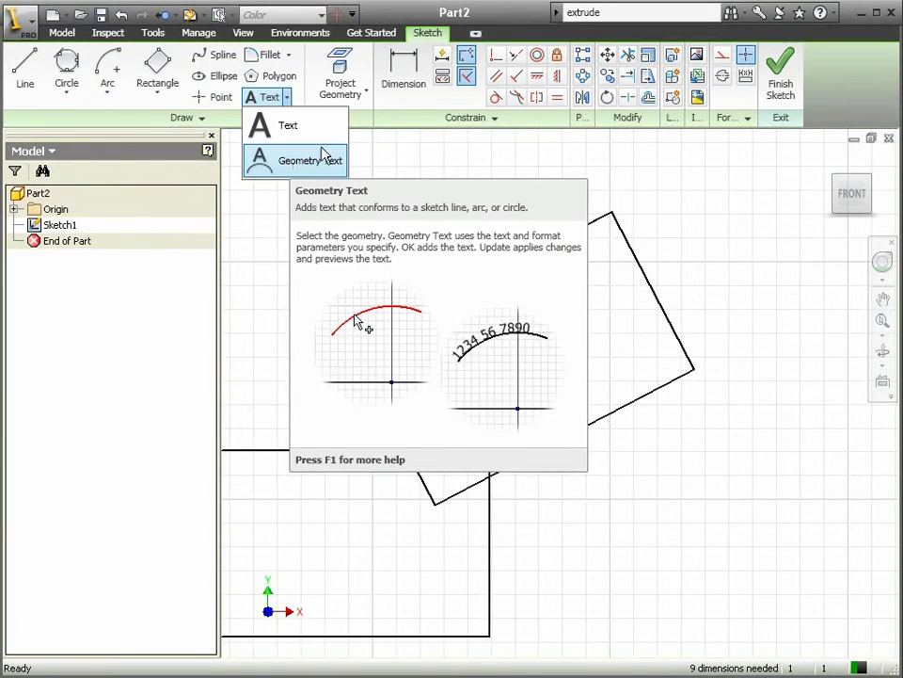
click(404, 154)
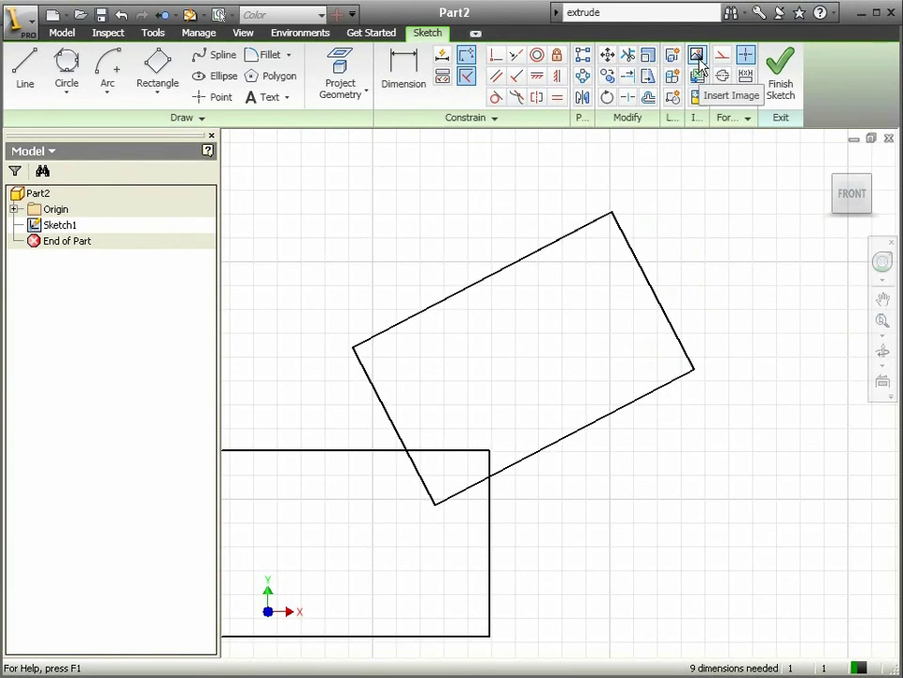
click(700, 62)
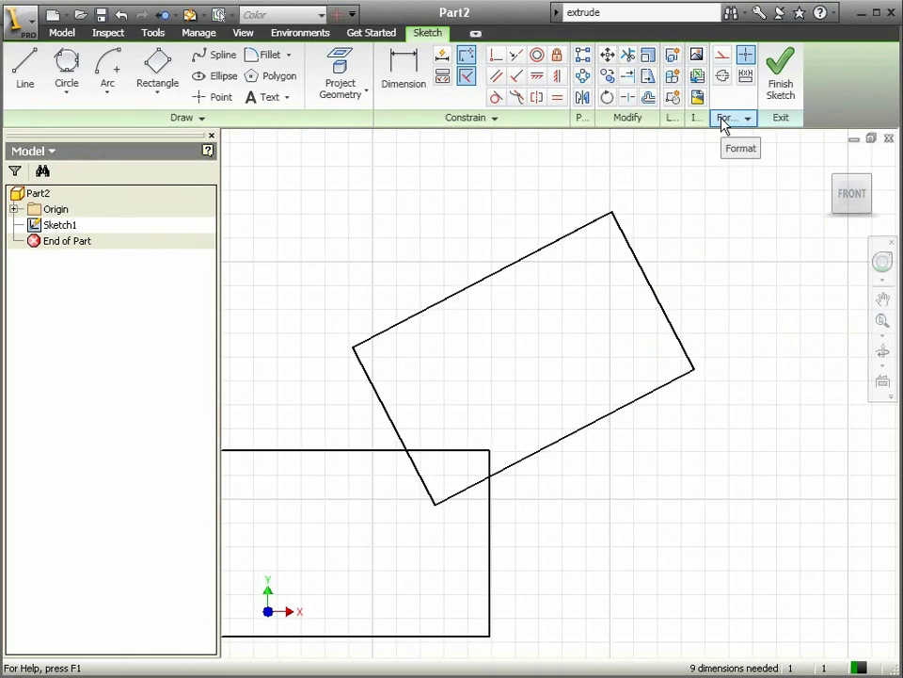
Step: Finish the sketch containing the two rectangles and return to part modelling
click(780, 99)
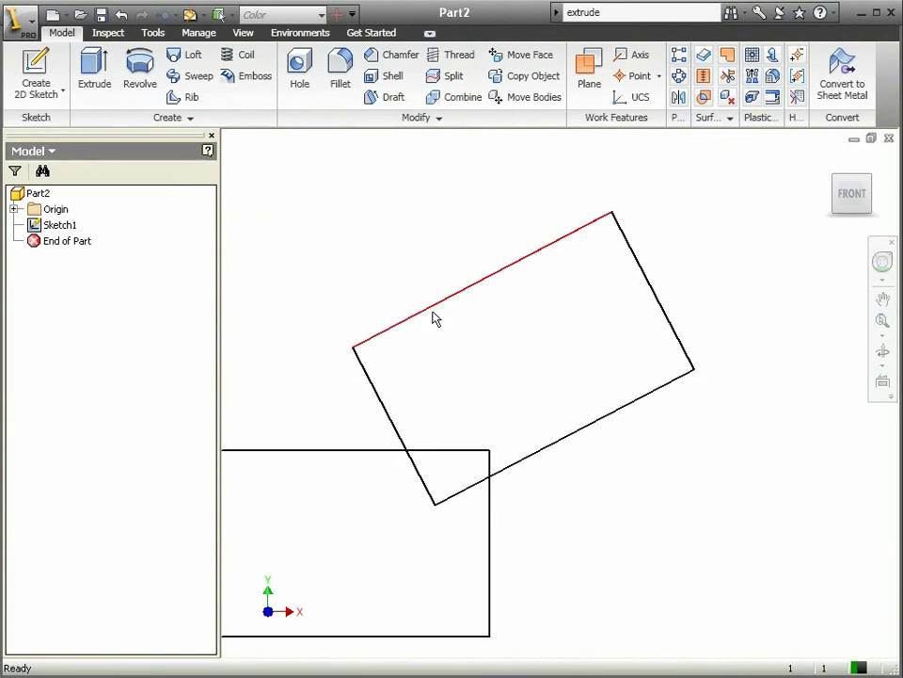
middle_drag(435, 307, 597, 267)
middle_drag(448, 267, 393, 254)
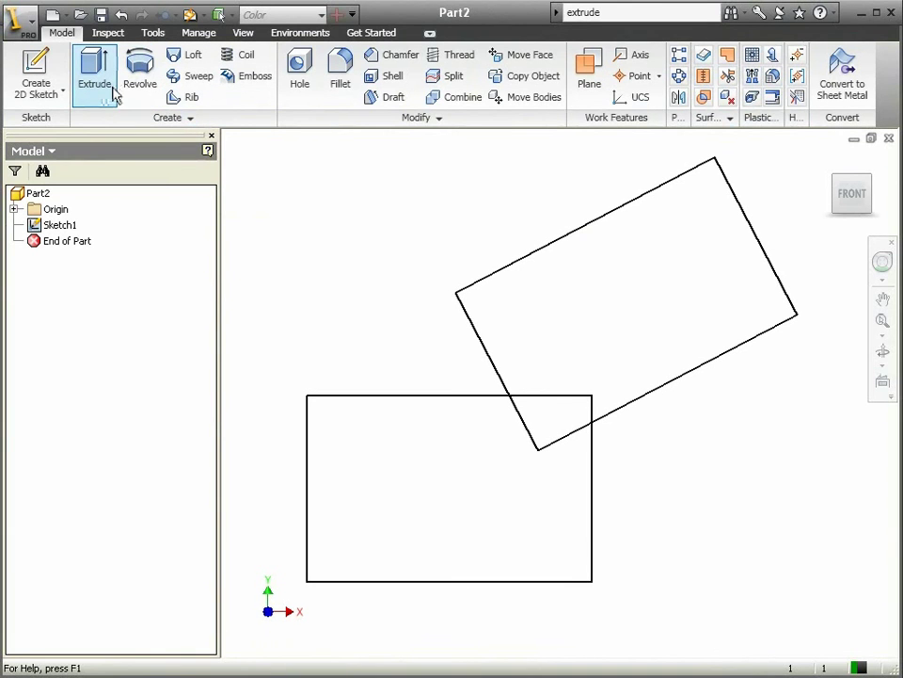